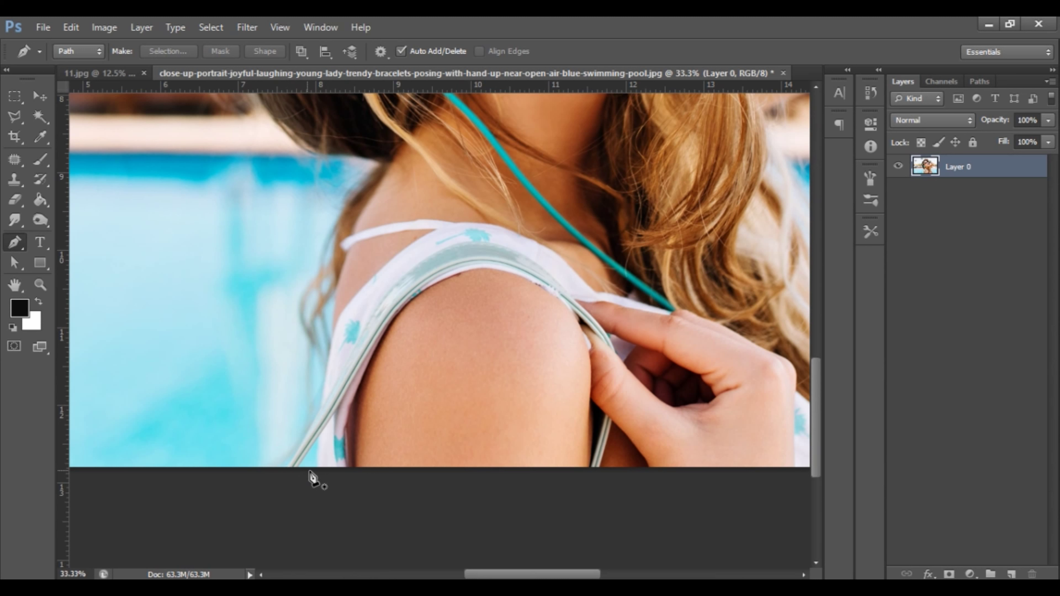
Start a Pen path at the photo's bottom edge and trace the woman's back and shoulder up to the underside of her hair
left_click(317, 466)
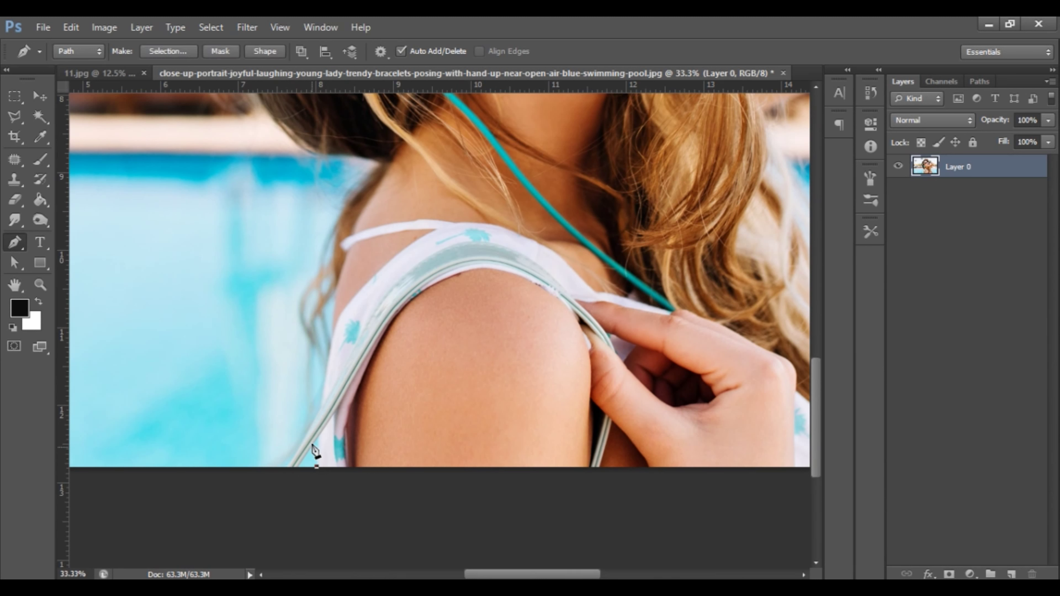
left_click_drag(329, 319, 331, 316)
left_click(328, 336)
left_click_drag(341, 229, 343, 229)
left_click_drag(380, 169, 391, 154)
left_click(381, 170, "alt")
left_click_drag(339, 154, 325, 156)
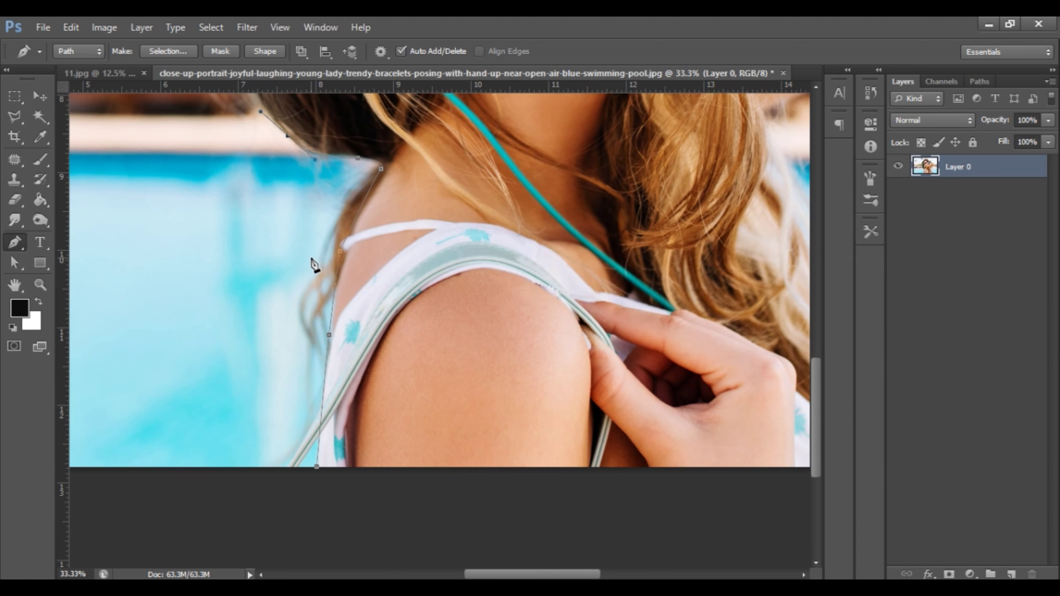
Continue the path up the outer edge of the hair and headphone band to the top of her head
scroll(310, 265, "up", 5)
scroll(247, 290, "up", 7)
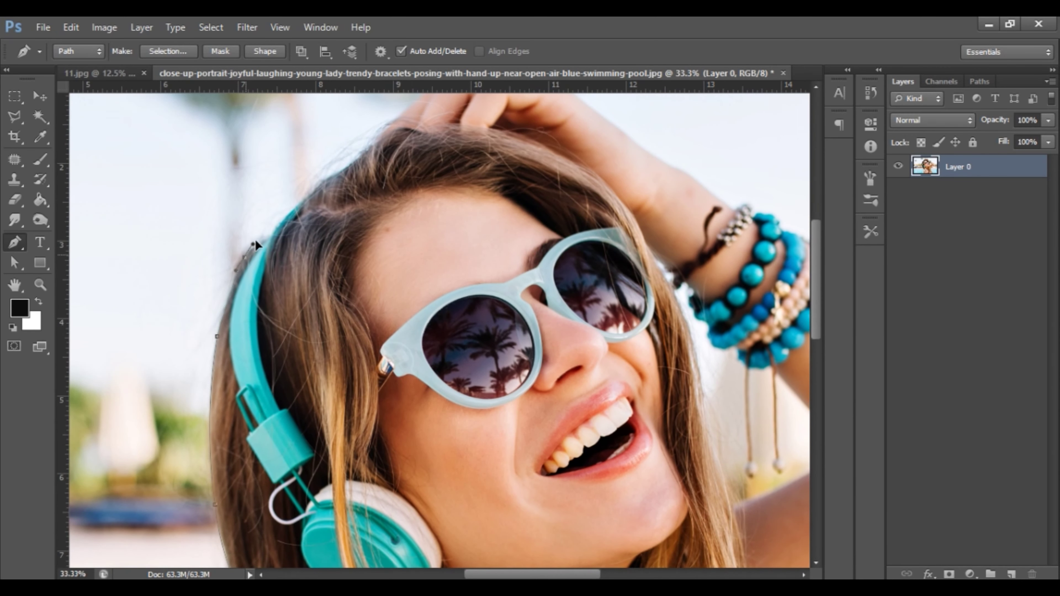
left_click(245, 258, "alt")
left_click_drag(255, 239, 382, 141)
left_click(270, 235, "alt")
left_click(299, 202, "alt")
key("ctrl+z")
left_click(332, 177, "alt")
left_click(362, 153, "alt")
Trace the path around the raised hand and fingers resting on her head
scroll(370, 257, "up", 4)
left_click_drag(405, 270, 466, 226)
left_click(405, 270, "alt")
left_click(423, 254, "alt")
left_click(454, 234, "alt")
left_click_drag(554, 244, 658, 258)
key("ctrl+z")
left_click_drag(489, 234, 586, 249)
left_click(490, 234, "alt")
left_click(558, 245, "alt")
Extend the path along the outer edge of the forearm and over the bracelets to the blue tassel
left_click_drag(558, 374, 423, 348)
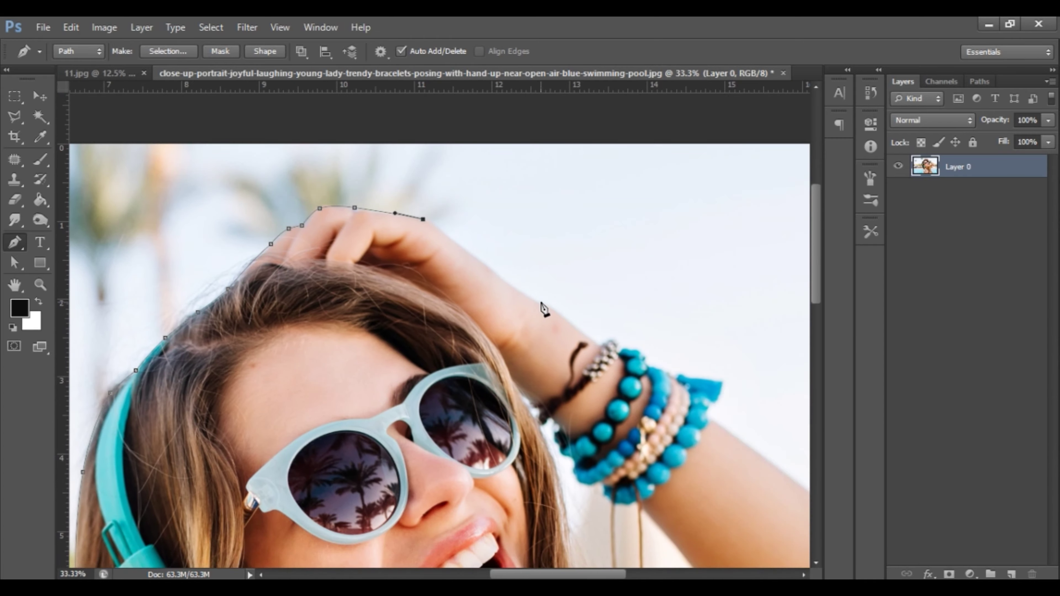
left_click_drag(541, 302, 554, 424)
left_click(542, 302, "alt")
left_click(600, 345, "alt")
left_click(619, 351, "alt")
left_click(633, 348, "alt")
left_click(649, 362, "alt")
left_click(678, 377, "alt")
left_click(721, 380, "alt")
Follow the turquoise beads with the path from the tassel across the arm
left_click(717, 402, "alt")
left_click(703, 430, "alt")
left_click(689, 451, "alt")
left_click(672, 471, "alt")
left_click(657, 489, "alt")
left_click(641, 504, "alt")
Trace the inner side of the bracelets back up to where the wrist meets the hair
scroll(641, 503, "down", 1)
left_click(610, 477, "alt")
key("ctrl+z")
left_click(606, 466, "alt")
left_click(601, 460)
left_click(583, 458)
left_click(574, 449, "alt")
left_click(574, 436, "alt")
left_click(562, 428, "alt")
left_click_drag(557, 421, 541, 387)
left_click(555, 395, "alt")
left_click(541, 400)
Continue the path down the hair edge inside the gap to where the hair meets the upper arm
left_click_drag(564, 487, 576, 533)
left_click(565, 487, "alt")
scroll(606, 504, "down", 3)
left_click_drag(600, 445, 613, 492)
left_click(599, 444, "alt")
left_click(602, 452)
Trace the inner edge of the bent arm around the elbow crease and back up toward the bracelets
mouse_move(703, 409)
left_mouse_down()
mouse_move(725, 405)
mouse_move(691, 396)
left_mouse_up()
key("ctrl+z")
left_click(705, 398, "alt")
scroll(691, 335, "up", 2)
left_click_drag(379, 344, 363, 325)
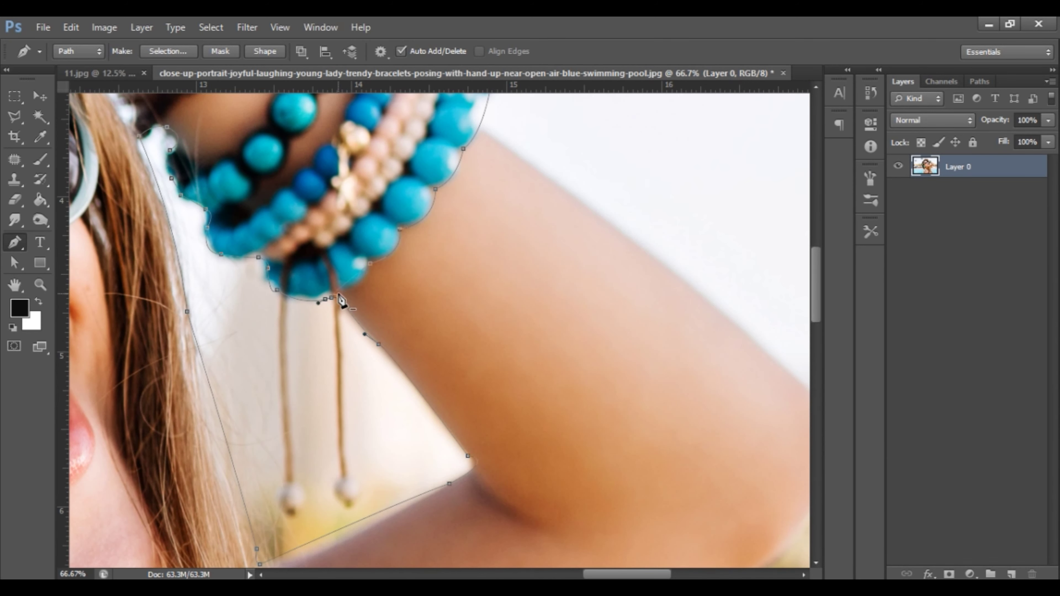
Join the path to the bracelets and carry it across to the outer edge of the arm
key("ctrl+minus")
key("ctrl+minus")
left_click(463, 228)
left_click_drag(637, 368, 659, 397)
key("ctrl+z")
left_click(467, 232)
key("ctrl+z")
key("ctrl+minus")
key("ctrl+plus")
key("ctrl+plus")
left_click_drag(571, 290, 481, 394)
left_click(397, 220)
Trace the path around the outer elbow and along the underside of the upper arm to the hair
left_click_drag(645, 415, 575, 539)
scroll(669, 484, "down", 1)
left_click(644, 379, "alt")
left_click(634, 477, "alt")
scroll(626, 477, "down", 7)
left_click_drag(299, 435, 261, 456)
scroll(262, 453, "down", 2)
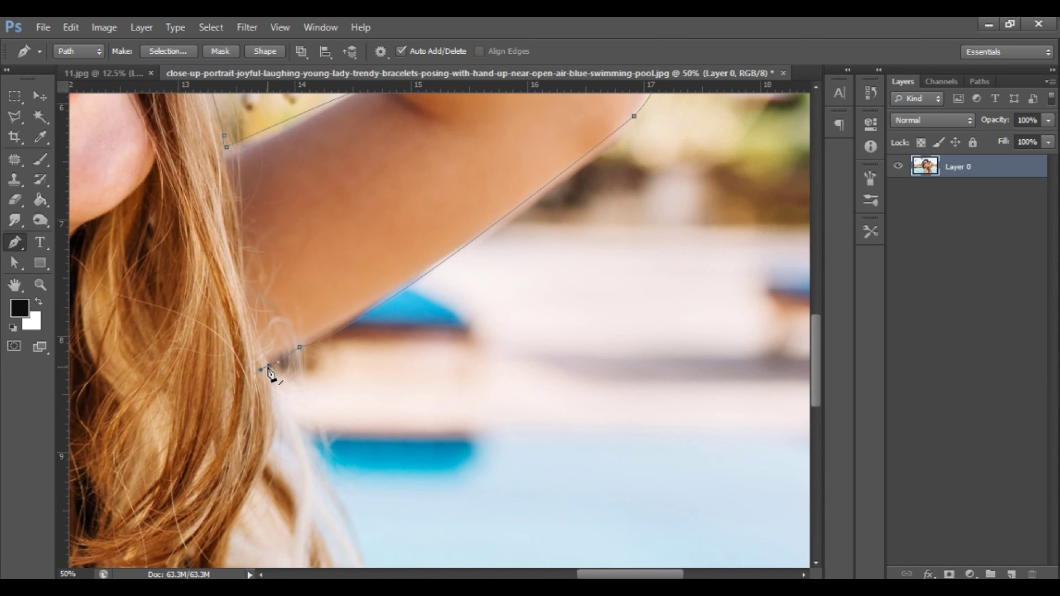
left_click(269, 367, "alt")
Continue the path down the outer edge of the long hair below the arm
left_click_drag(283, 412, 303, 454)
left_click(283, 413, "alt")
scroll(343, 486, "down", 3)
left_click_drag(317, 329, 346, 375)
left_click_drag(359, 450, 379, 514)
left_click(359, 451, "alt")
Finish the path down the hair to the photo's bottom edge and close it at its starting point
scroll(443, 472, "down", 5)
left_click_drag(448, 423, 470, 541)
left_click(448, 424, "alt")
scroll(469, 542, "down", 3)
left_click(381, 468)
scroll(585, 334, "up", 3)
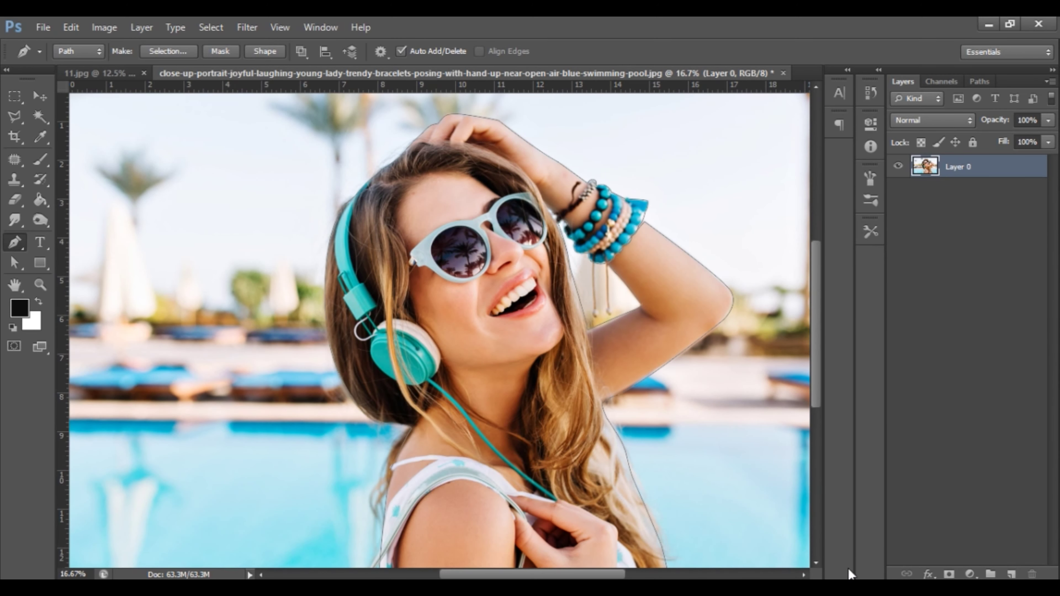
scroll(626, 397, "down", 2)
Duplicate Layer 0 and add an empty layer above the copy
left_click(46, 96)
left_click(16, 247)
key("ctrl+j")
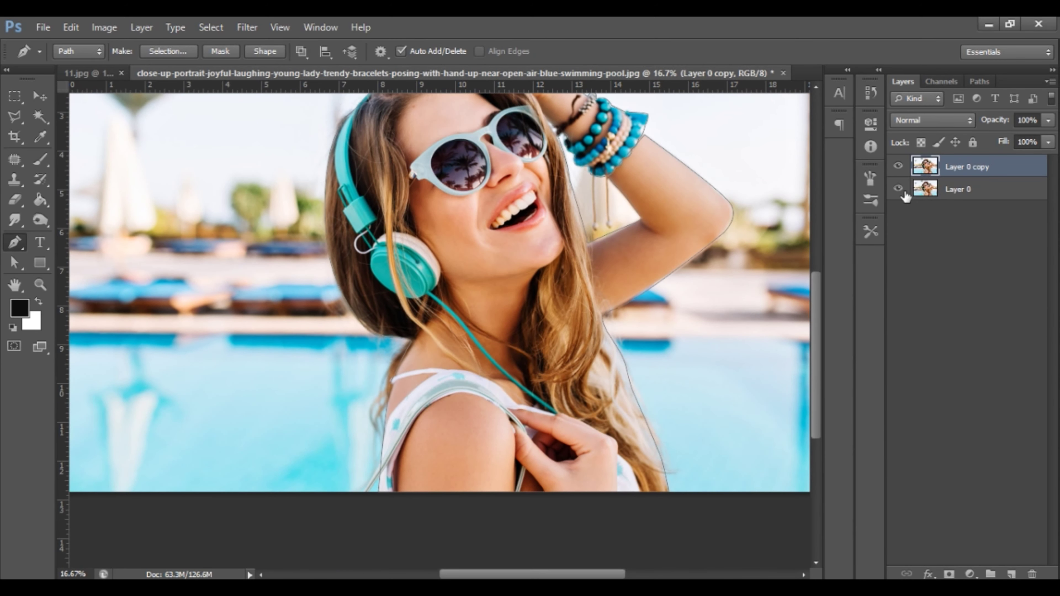
left_click(1011, 574)
key("ctrl+Return")
Hide Layer 1 and Layer 0 copy, and make Layer 0 the active layer
left_click(40, 97)
left_click(965, 190)
left_click(963, 210)
left_click_drag(898, 167, 898, 189)
left_click(960, 167)
left_click(960, 212)
Convert the woman's path into a new anti-aliased selection with a feather radius of 0 pixels
left_click(15, 96)
left_click(40, 117)
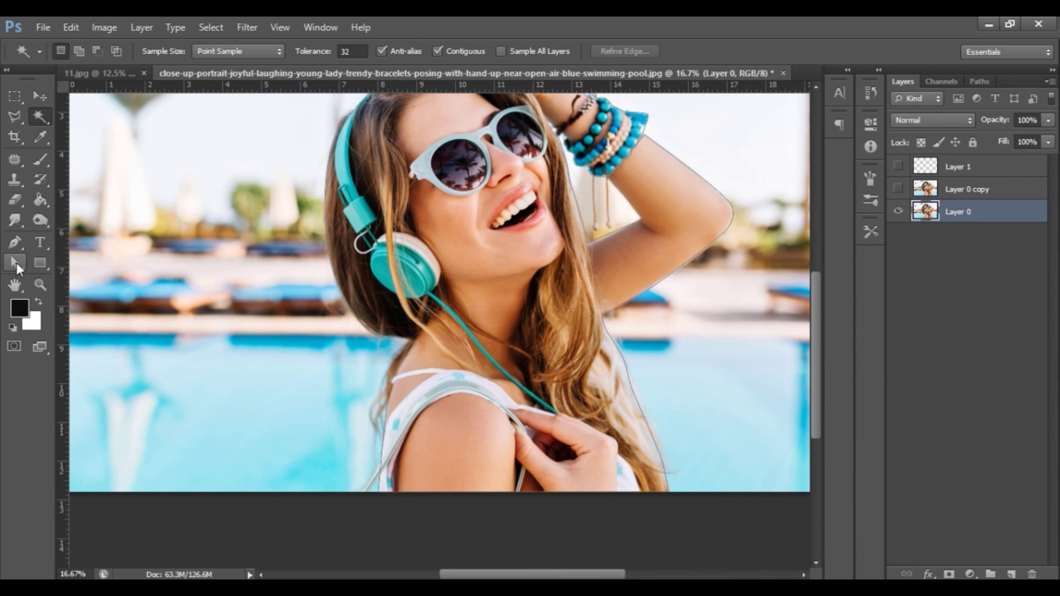
left_click(15, 262)
left_click(16, 243)
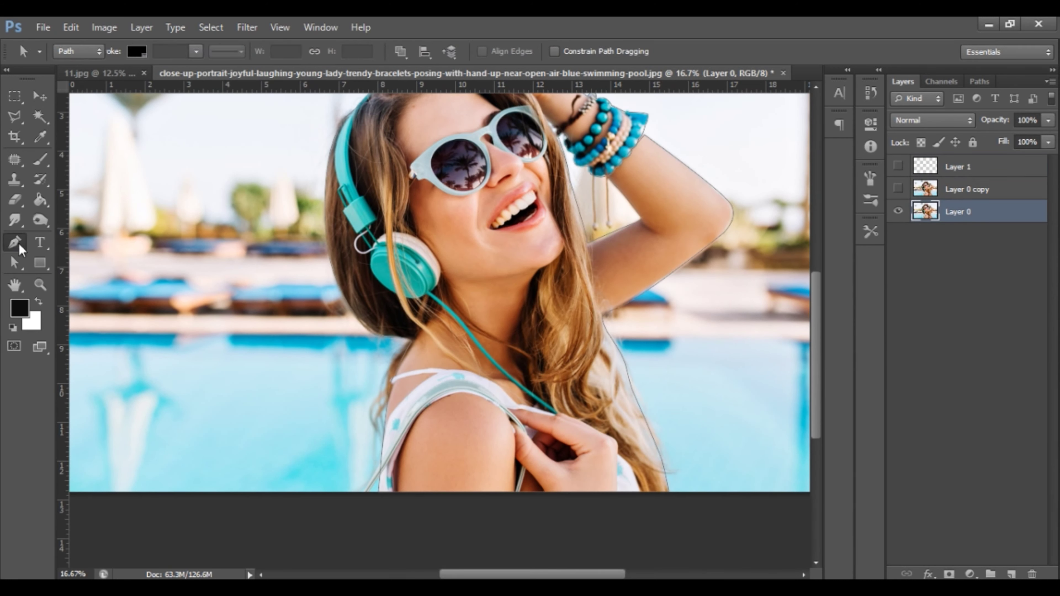
left_click(169, 51)
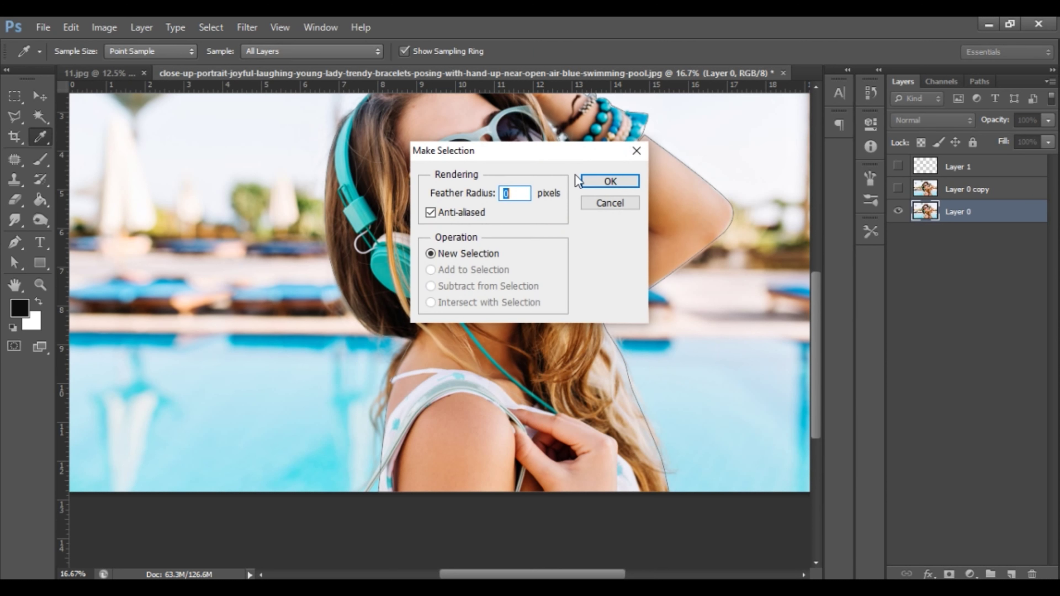
left_click(608, 181)
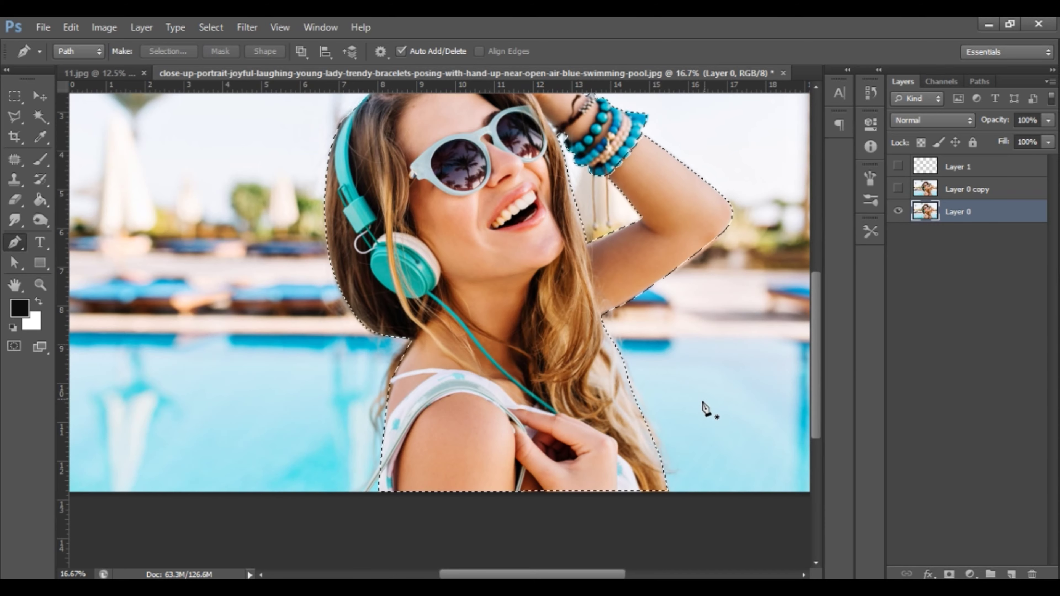
Copy the selected woman to a new layer and check the cut-out by temporarily hiding Layer 0
scroll(724, 383, "up", 3)
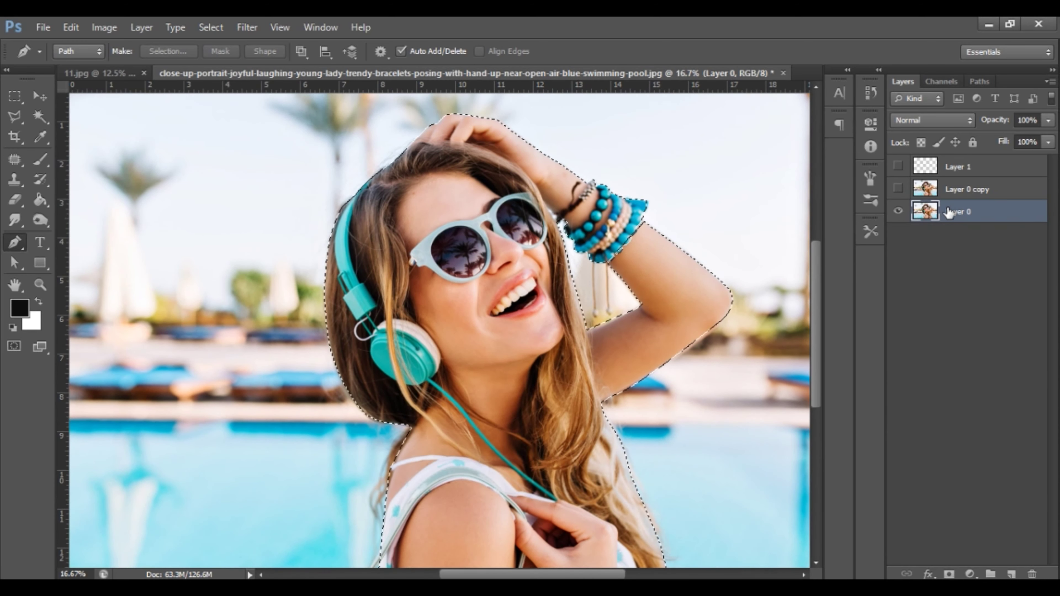
key("ctrl+j")
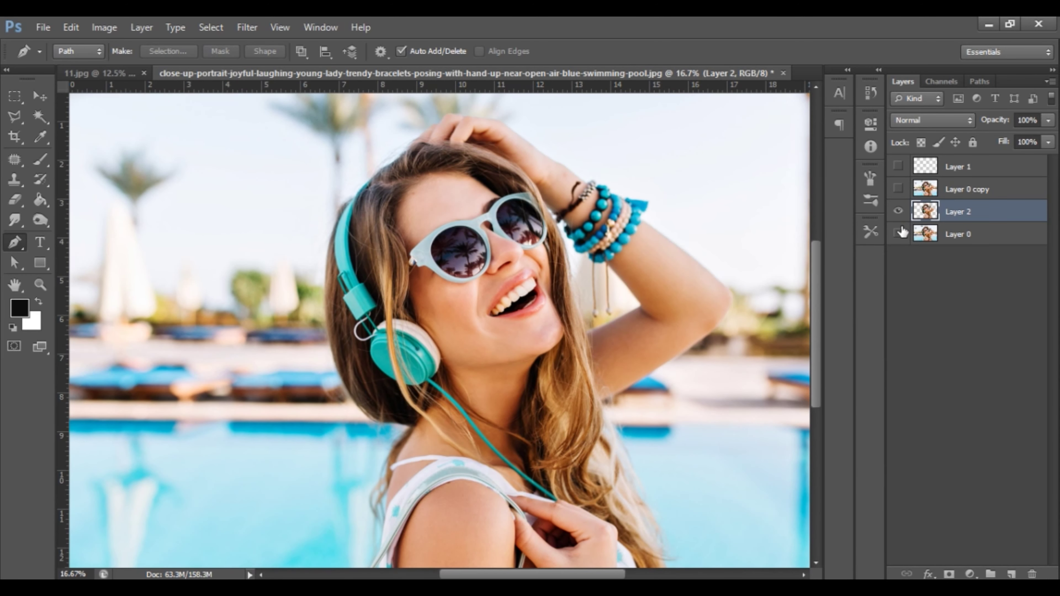
left_click(901, 233)
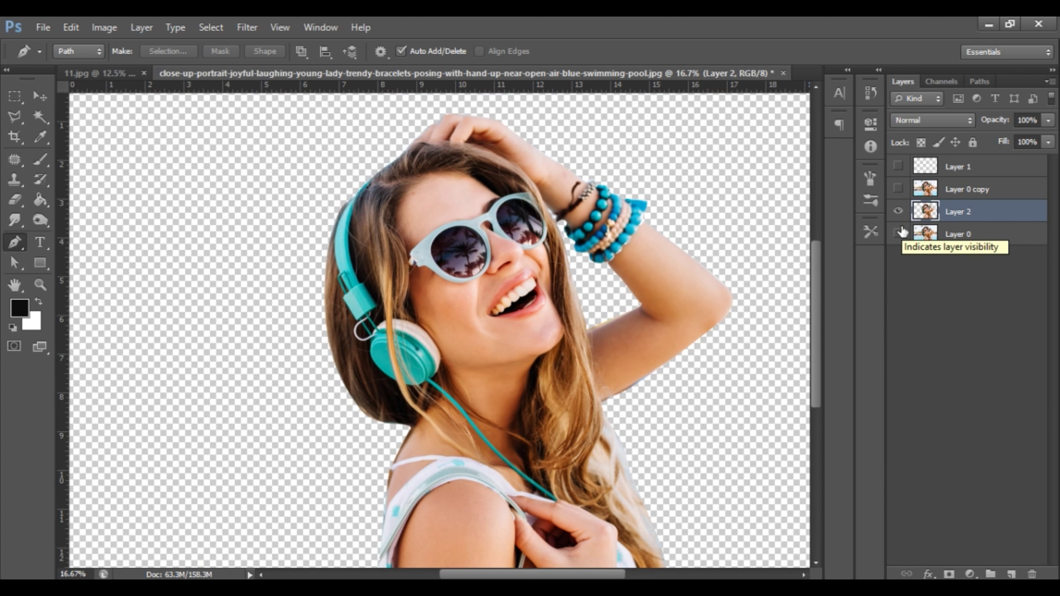
left_click(900, 233)
scroll(781, 290, "down", 1)
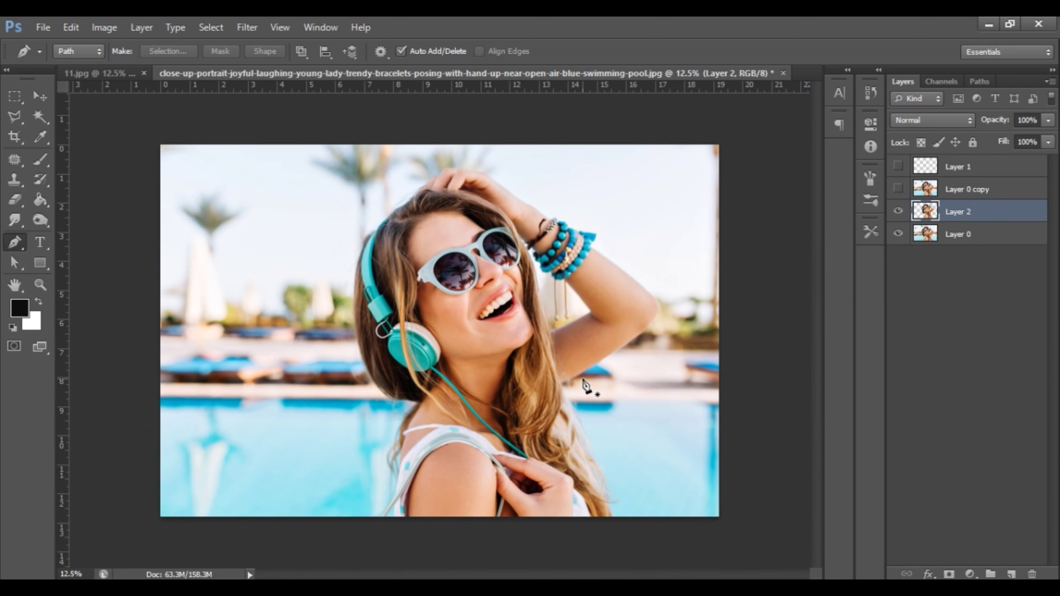
Move the cut-out woman from Layer 2 into the 11.jpg document with the paint splash
left_click(40, 96)
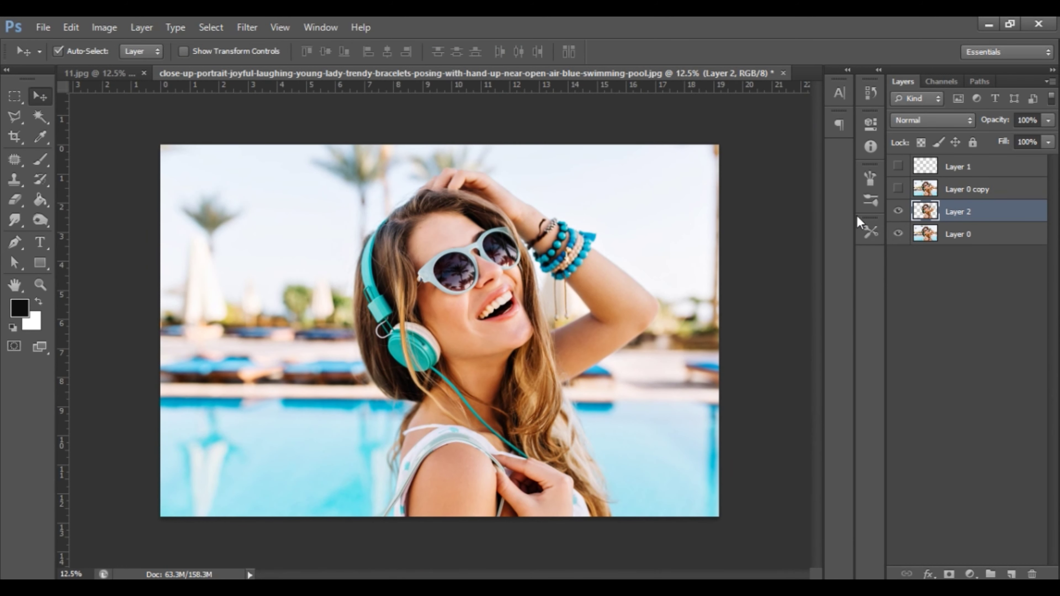
left_click_drag(341, 78, 489, 396)
left_click_drag(956, 220, 468, 382)
left_click_drag(433, 478, 534, 79)
left_click(87, 77)
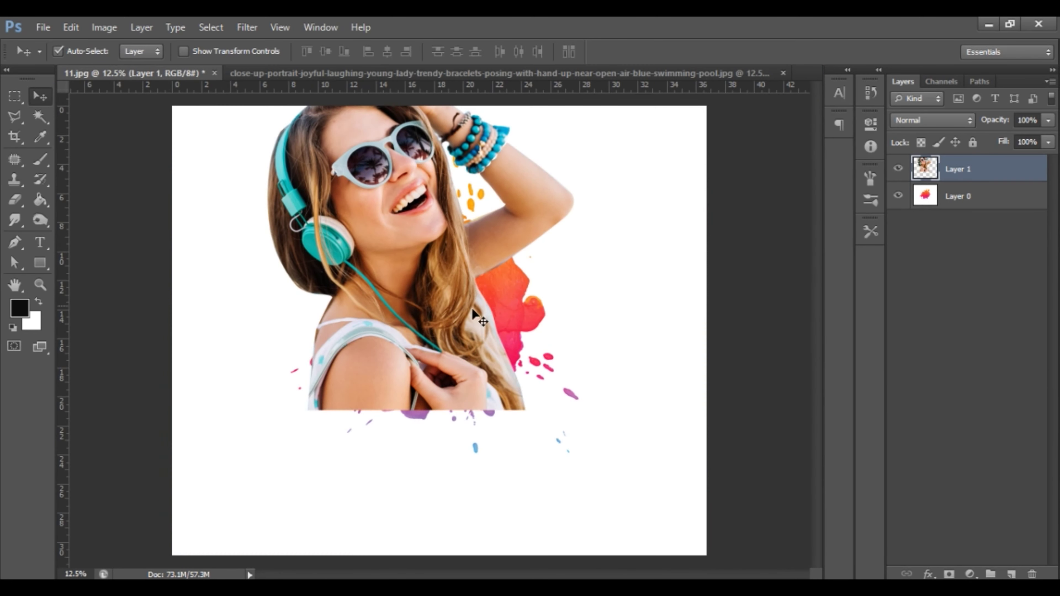
Move the paint splash on Layer 0 straight down to a Y position of about 2906 px
left_click(968, 200)
key("ctrl+minus")
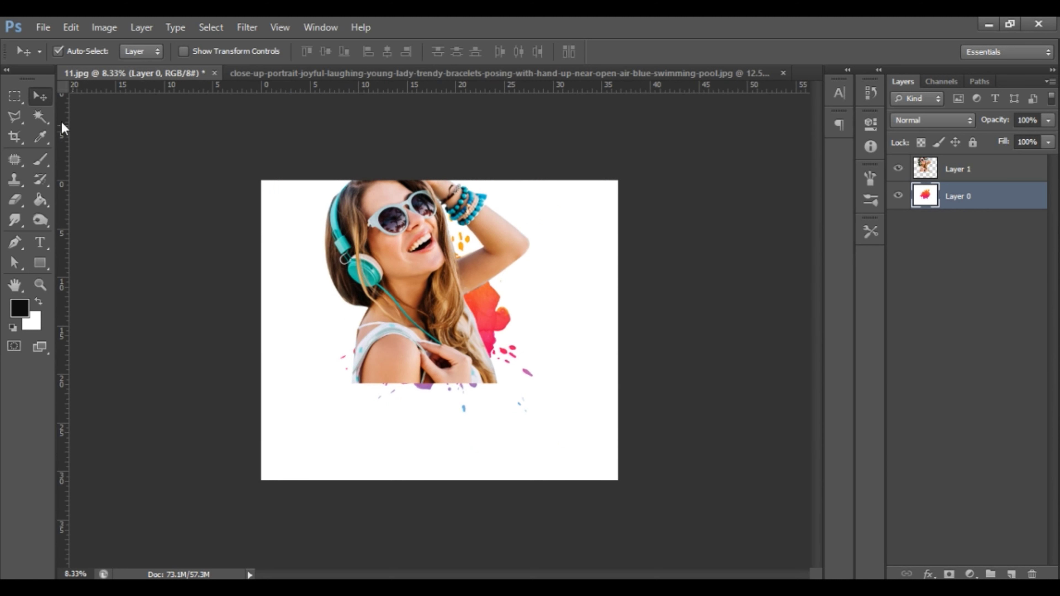
key("ctrl+t")
left_click_drag(486, 319, 490, 355)
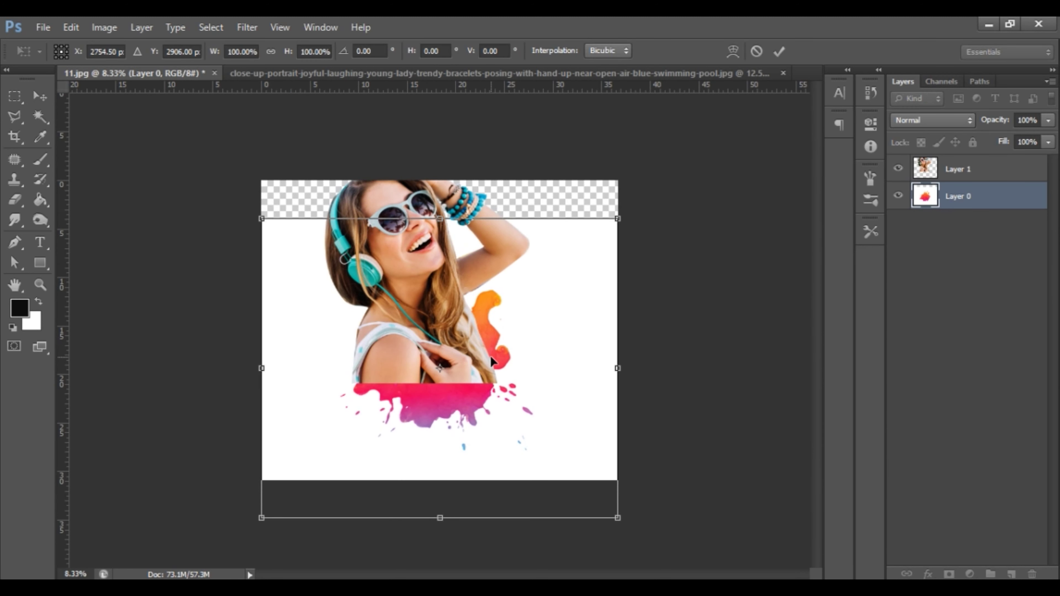
key("Return")
Add a layer beneath Layer 0 and draw a rectangle about 5630 by 4830 px covering the whole canvas
left_click(1012, 575)
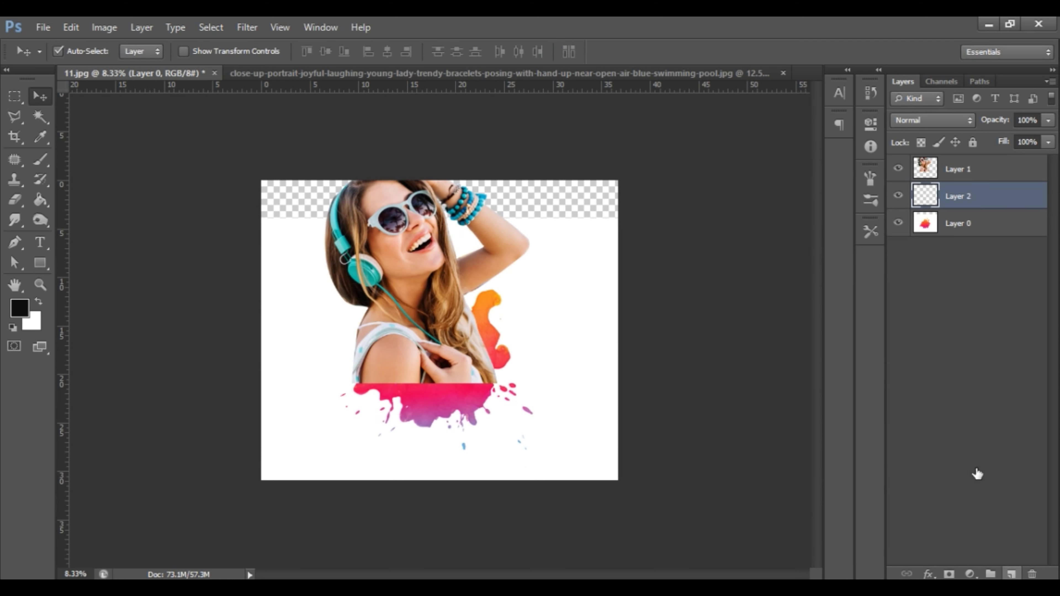
left_click_drag(984, 227, 983, 230)
left_click(43, 261)
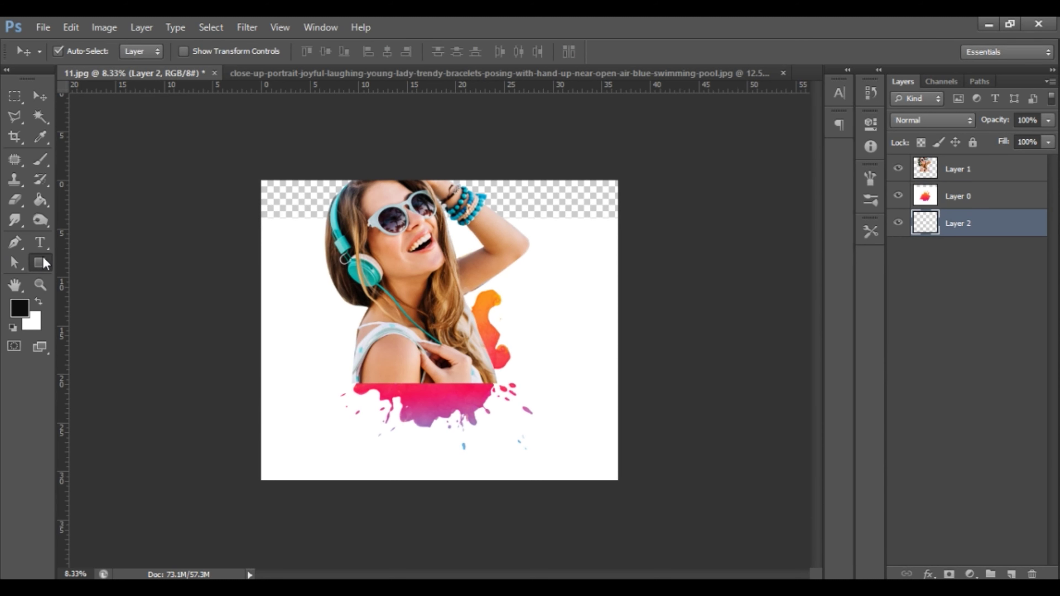
left_click(91, 261)
left_click_drag(258, 173, 621, 484)
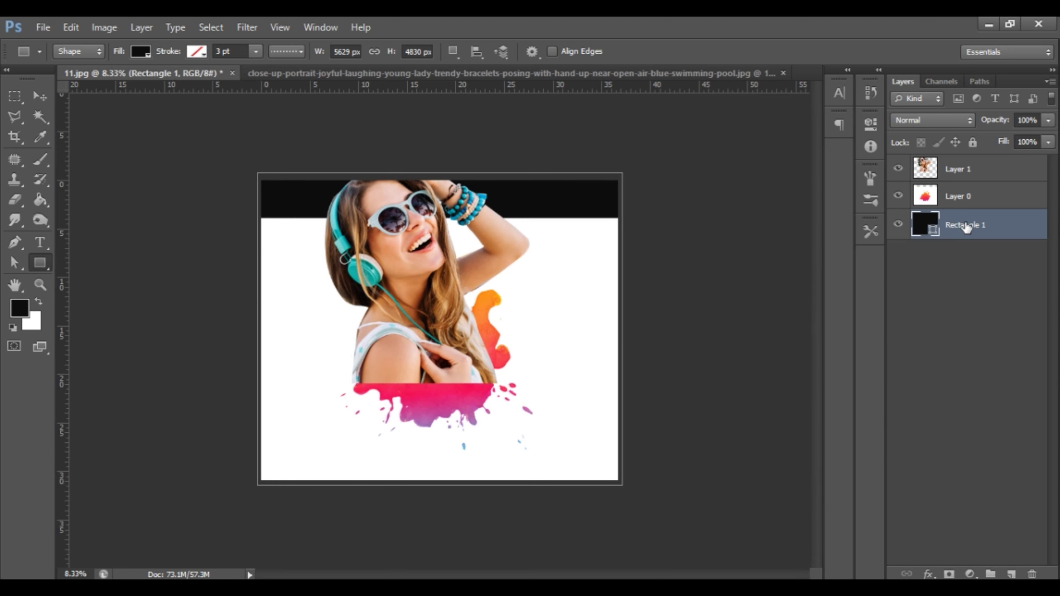
Set the background rectangle's fill color to white
double_click(934, 234)
left_click(657, 208)
left_click(978, 196)
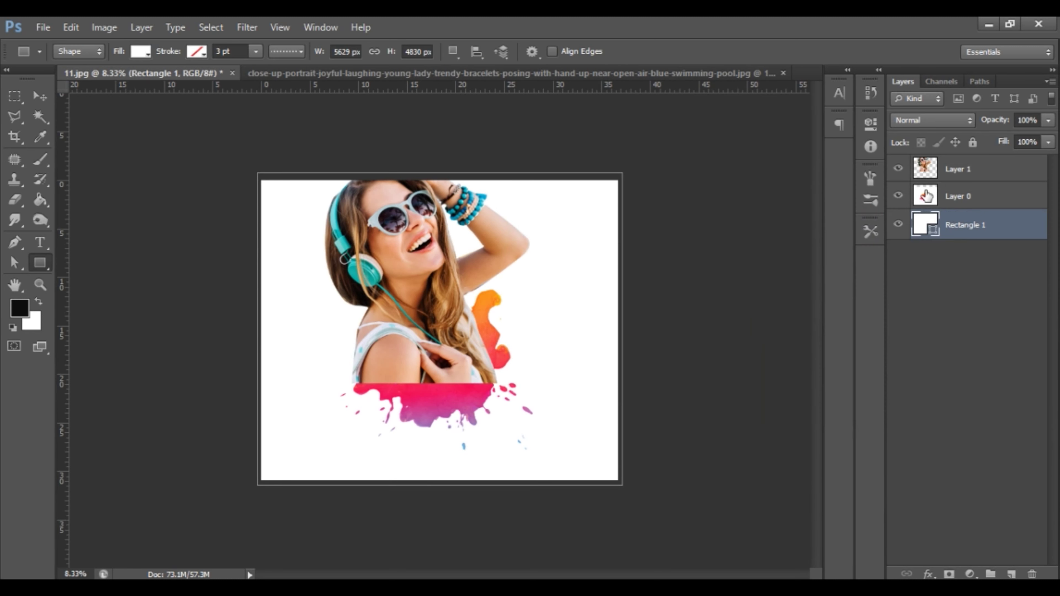
Scale the woman on Layer 1 to about 83% and position her over the paint splash
left_click(973, 169)
key("ctrl+t")
mouse_move(526, 387)
left_mouse_down()
mouse_move(505, 371)
mouse_move(502, 397)
left_mouse_up()
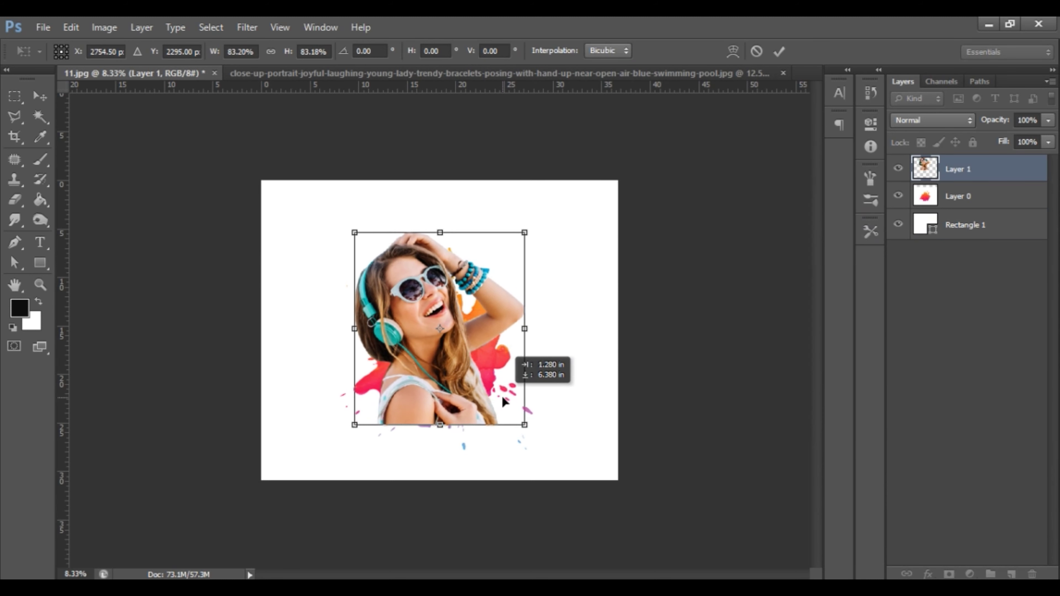
key("Return")
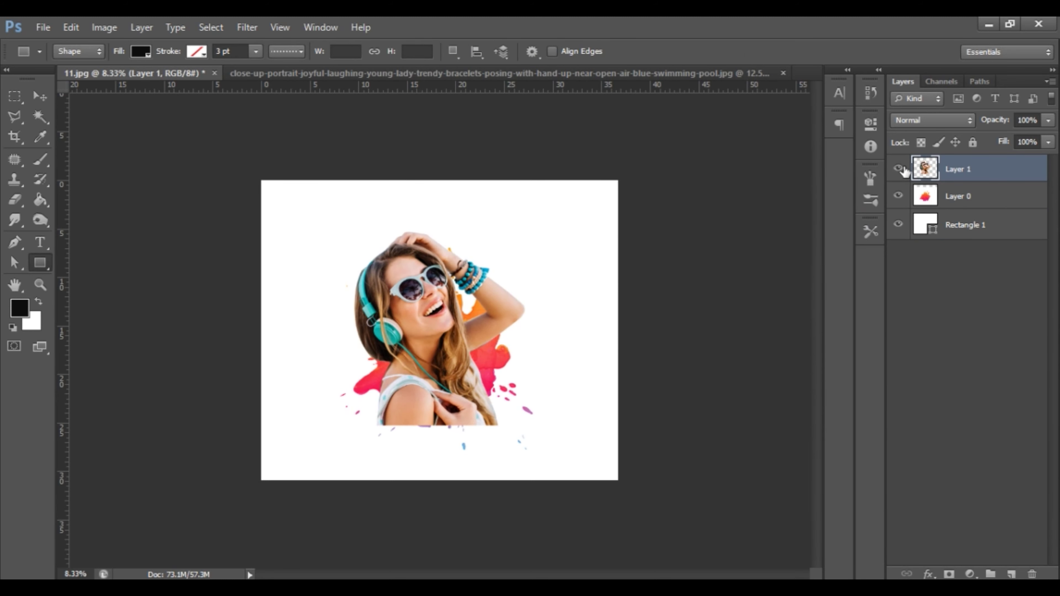
Hide Layer 1, remove the white background around the splash on Layer 0 with the Magic Wand, and deselect
left_click(899, 169)
left_click(40, 117)
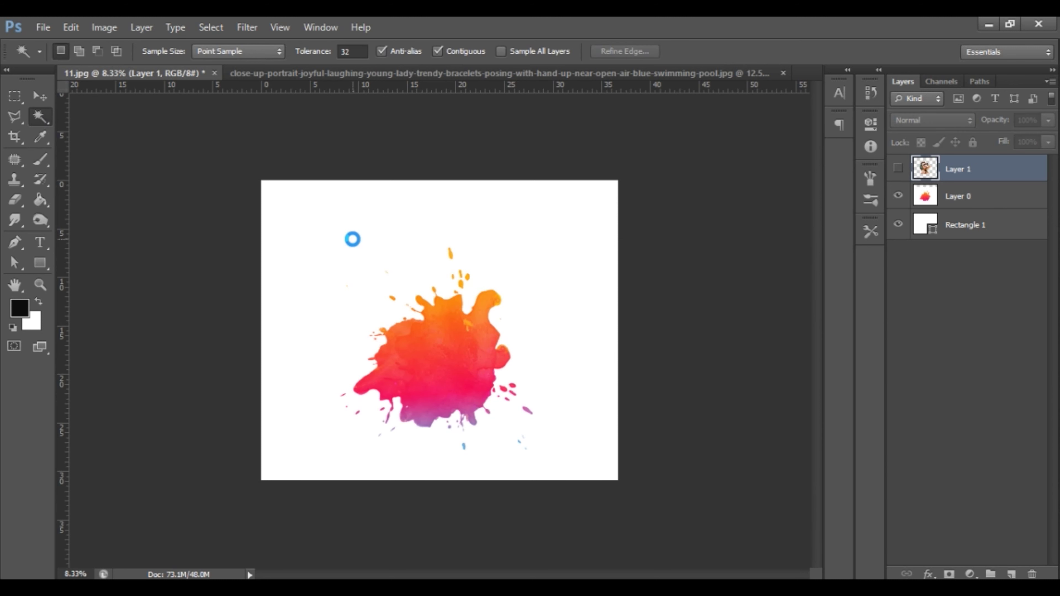
left_click(357, 245)
key("ctrl+d")
left_click(986, 199)
left_click(521, 238)
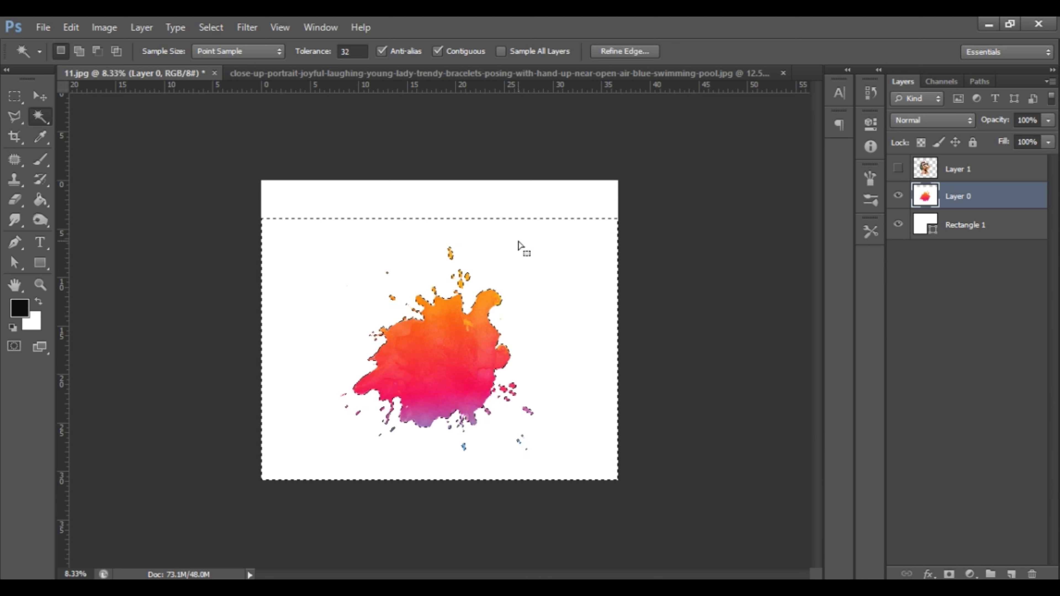
key("Delete")
key("ctrl+d")
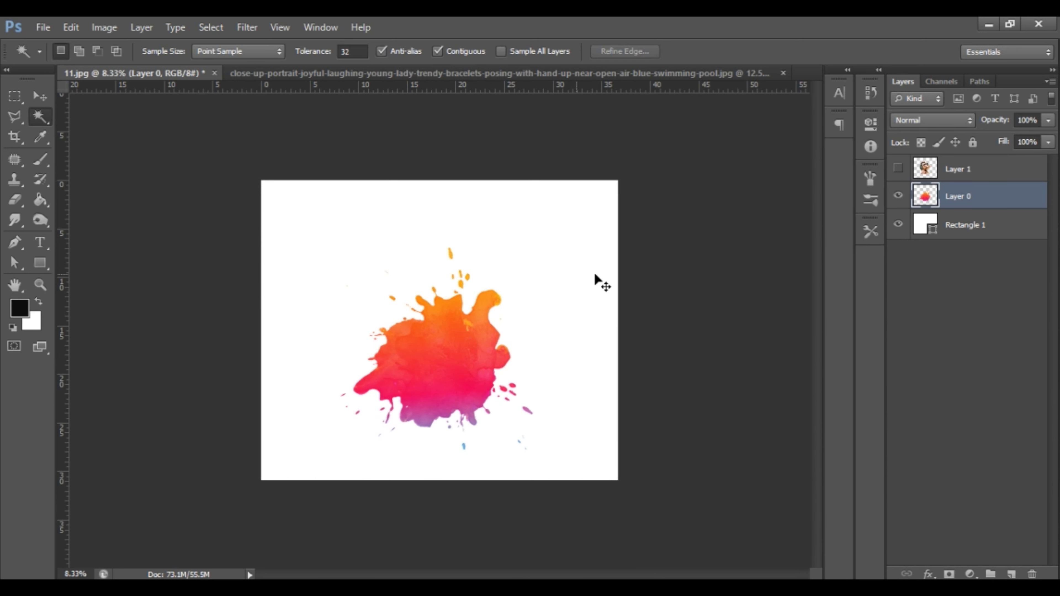
Show Layer 1 and mask the woman with a selection loaded from the paint splash on Layer 0
left_click(41, 97)
left_click(962, 176)
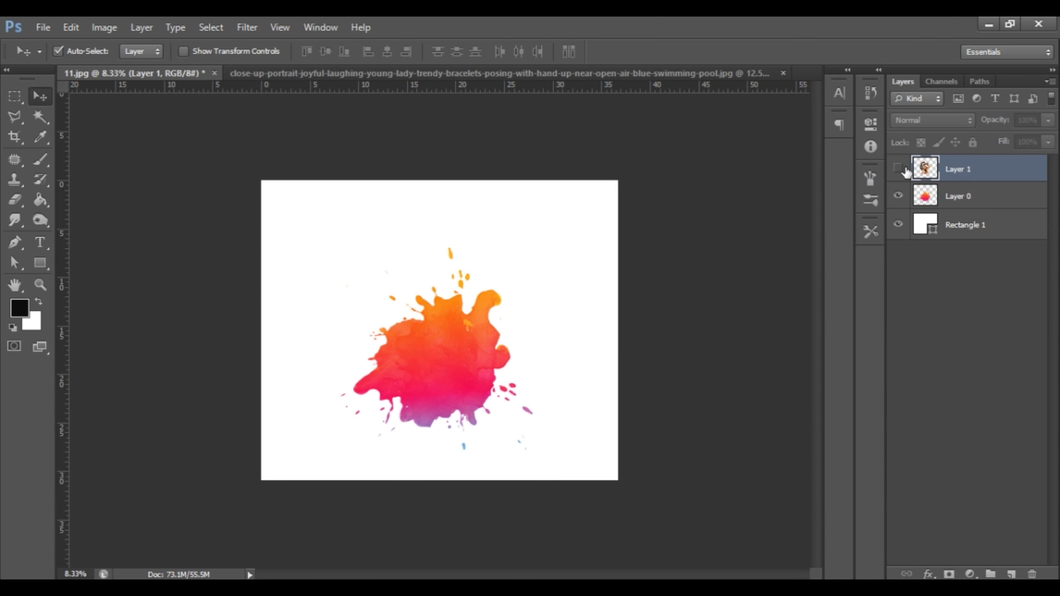
left_click(898, 168)
left_click(950, 574)
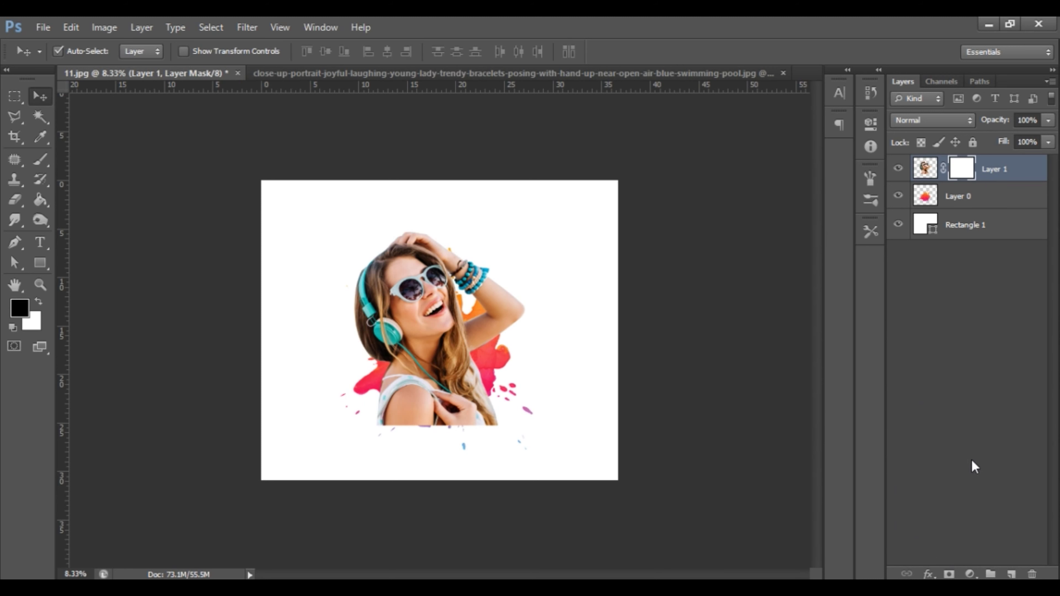
key("ctrl+z")
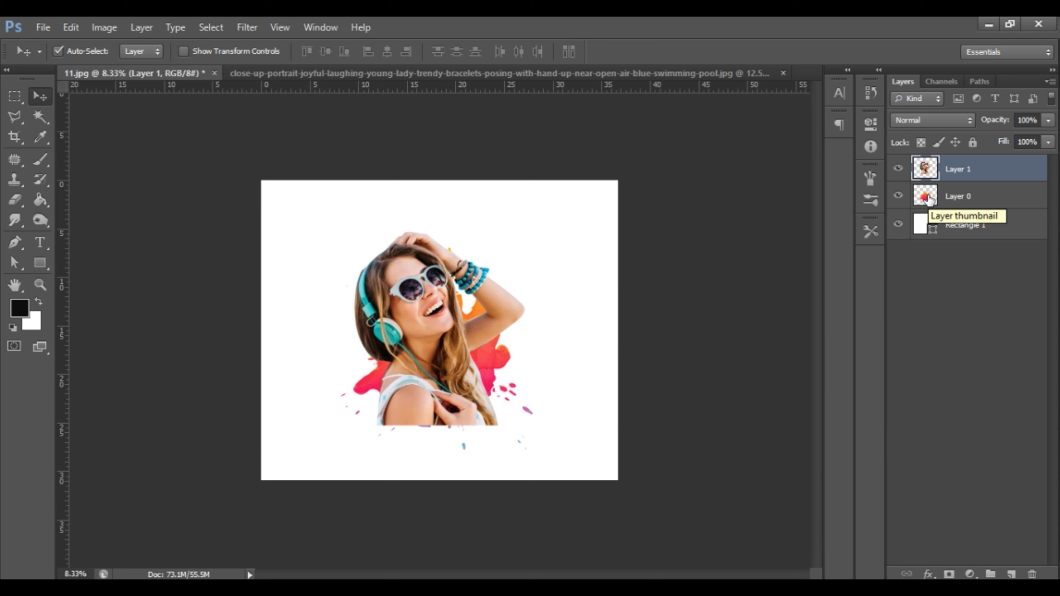
left_click(926, 196, "ctrl")
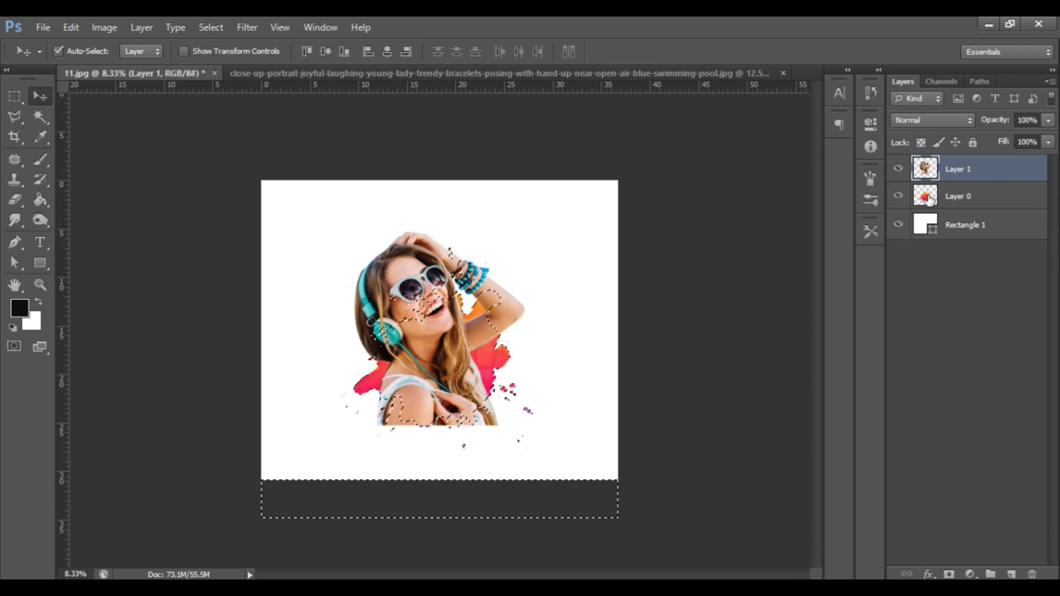
left_click(950, 575)
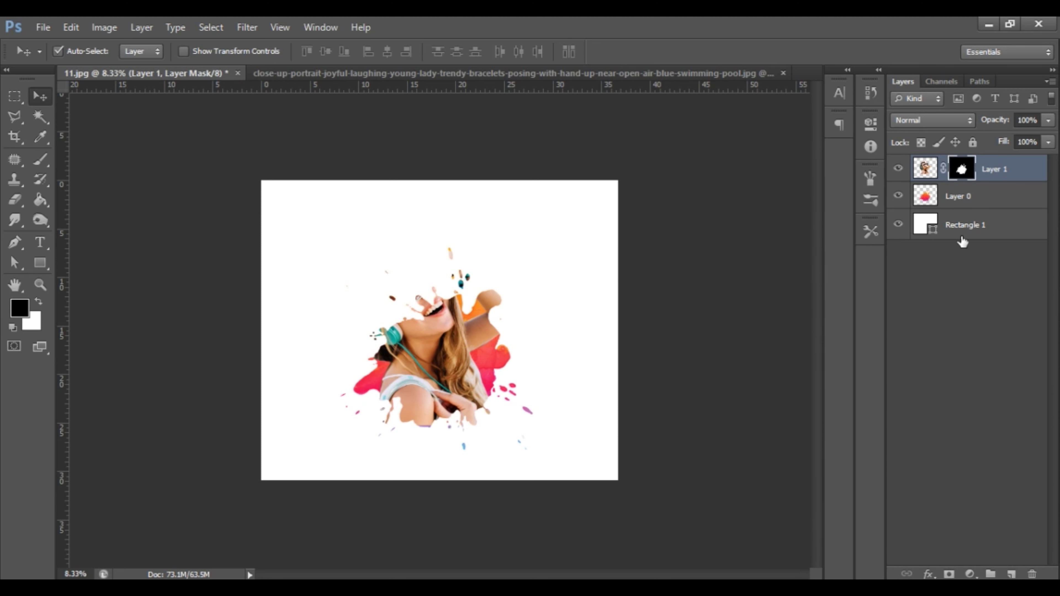
Duplicate the paint splash layer, Layer 0
left_click(962, 203)
key("ctrl+j")
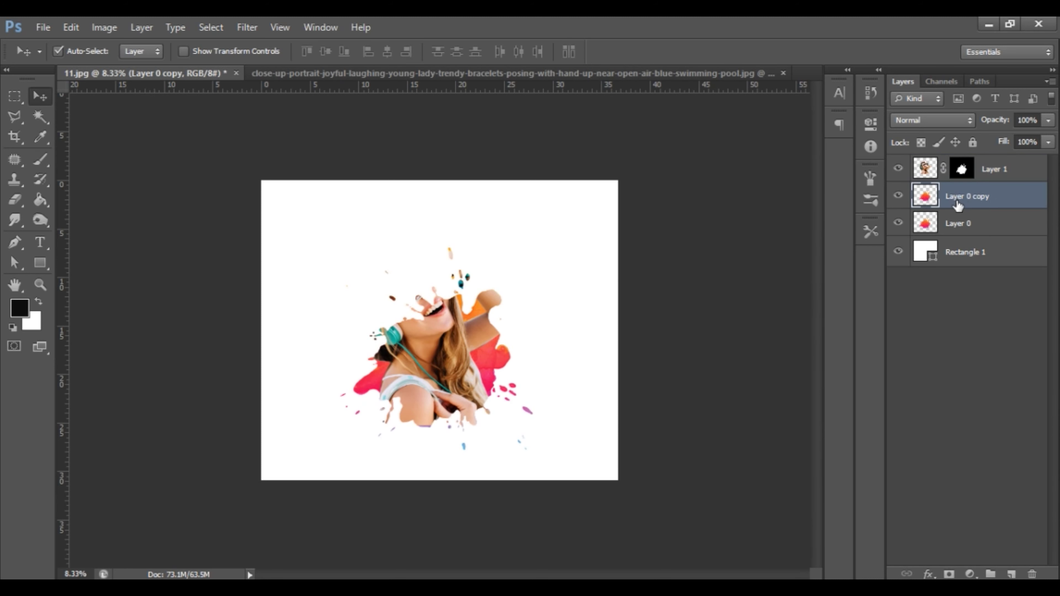
Duplicate Layer 1 and delete the layer mask from the copy to reveal the full woman
left_click(987, 171)
key("ctrl+plus")
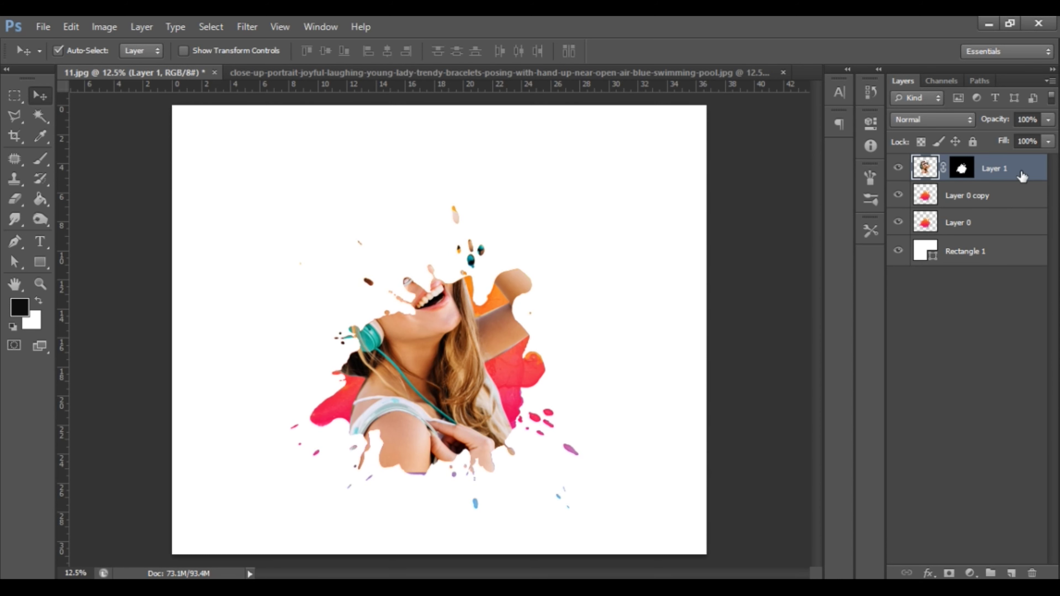
right_click(1021, 173)
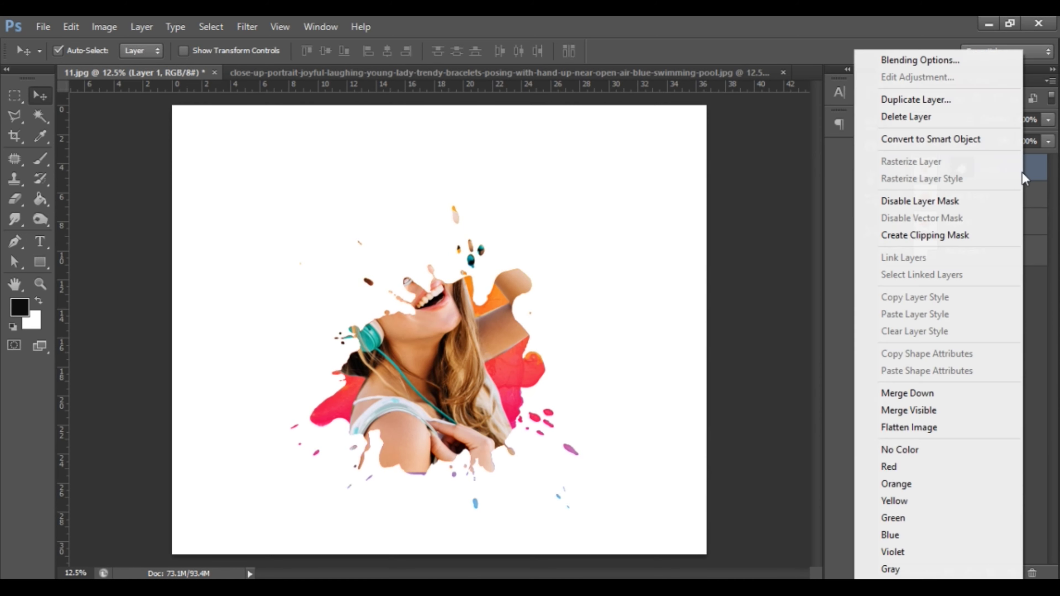
left_click(929, 103)
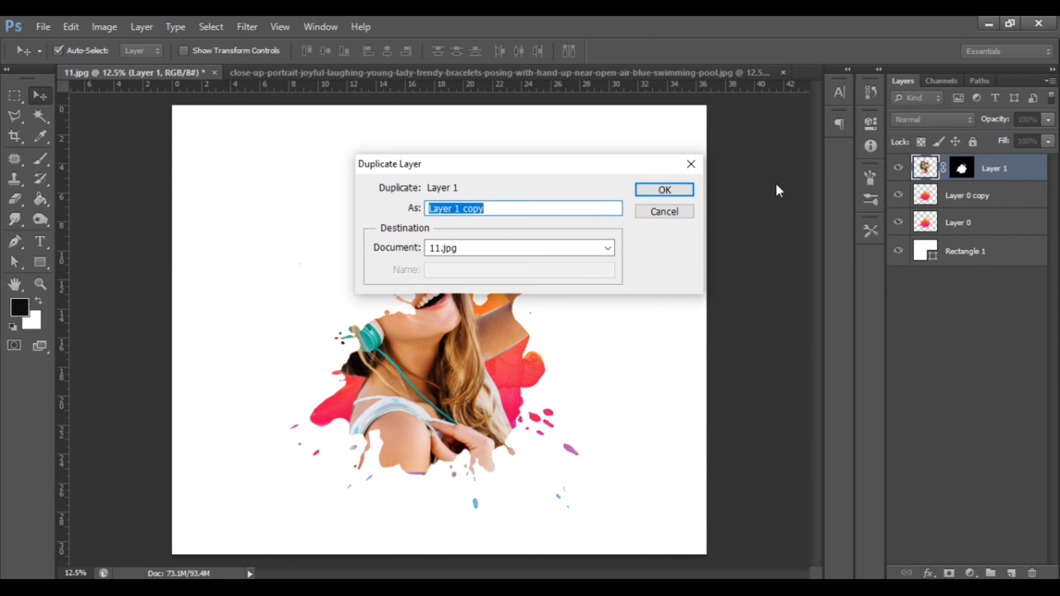
left_click(690, 193)
left_click(962, 171)
left_click_drag(966, 171, 1041, 575)
left_click(596, 245)
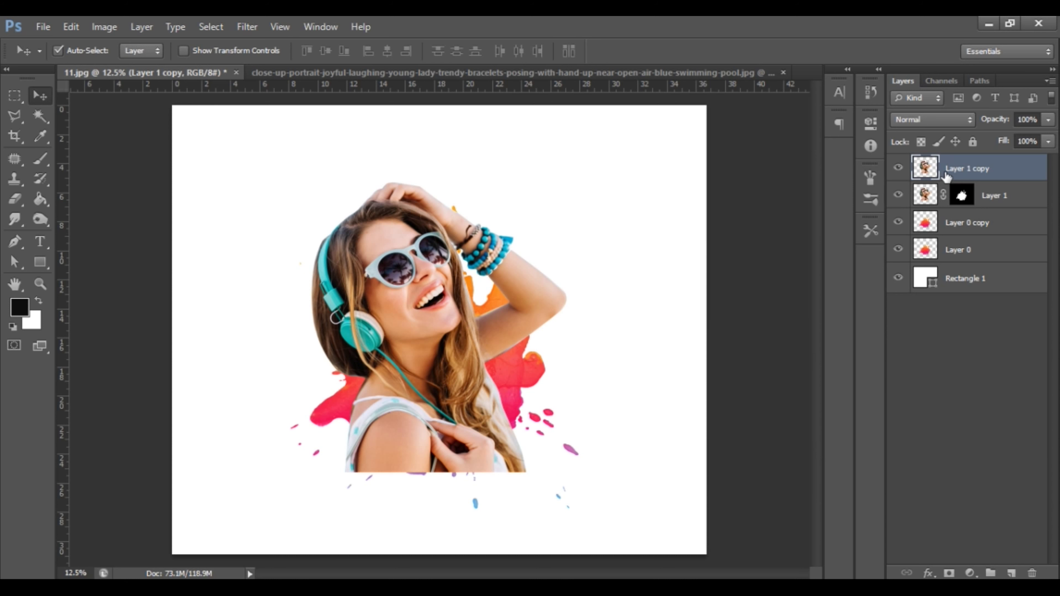
Scale down Layer 1 copy and Layer 1 together and position the woman centrally over the paint splash
left_click(992, 206, "ctrl")
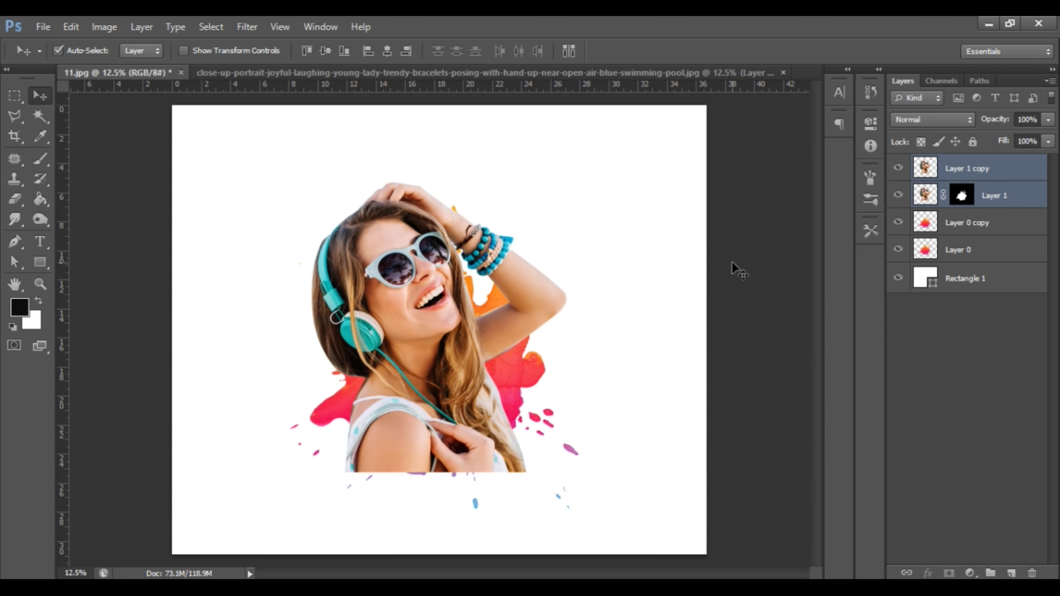
key("ctrl+t")
left_click_drag(566, 472, 537, 437)
left_click_drag(511, 397, 509, 418)
key("Return")
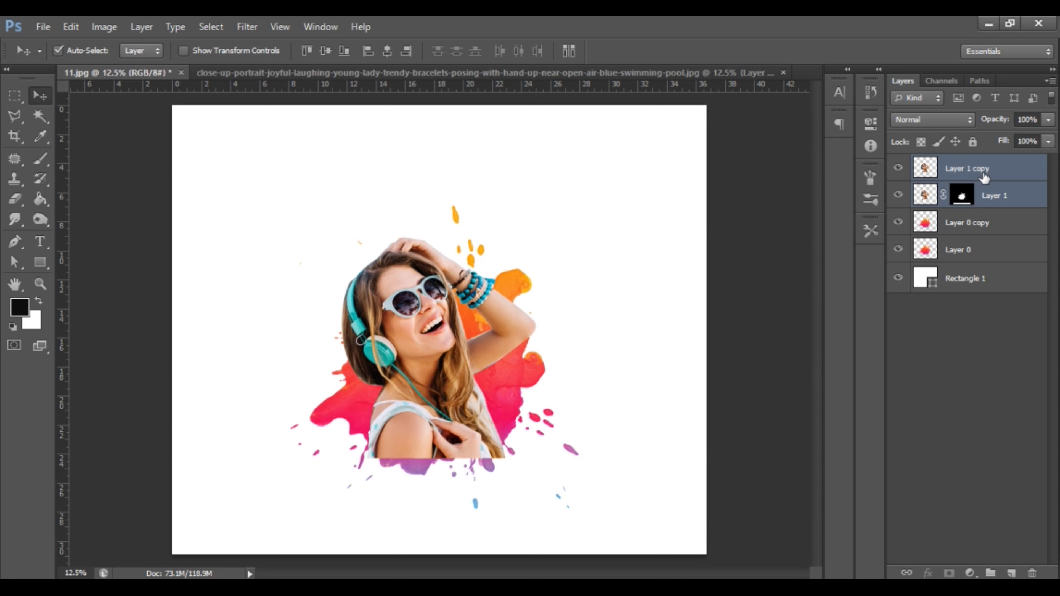
left_click(969, 203)
left_click(970, 199)
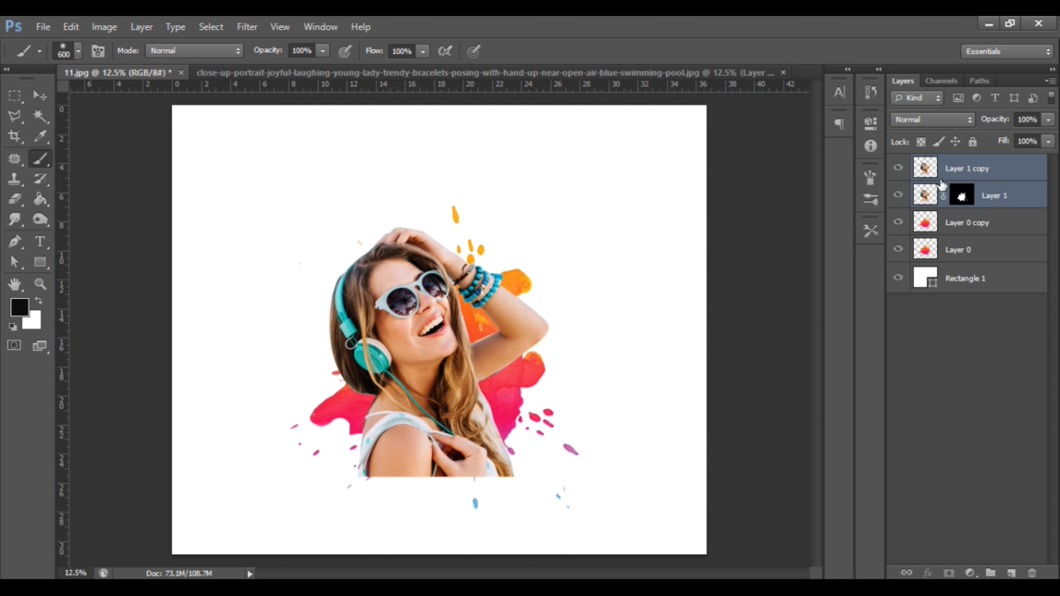
Erase the straight lower edge of the woman on Layer 1 copy so the splash-shaped edge of Layer 1 shows
left_click(967, 169)
left_click(29, 201)
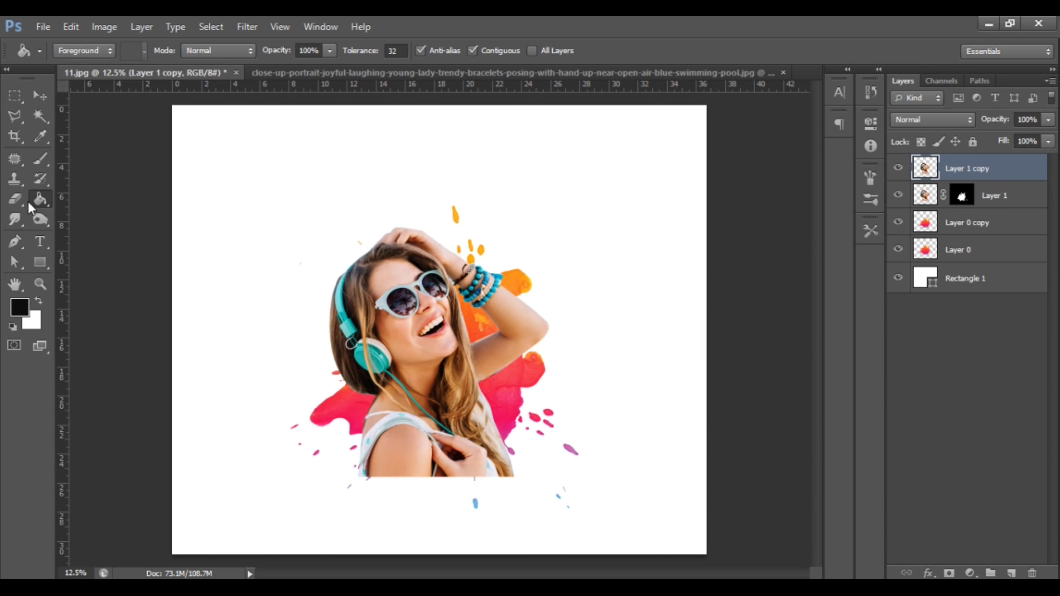
left_click(16, 199)
mouse_move(299, 460)
left_mouse_down()
mouse_move(457, 474)
mouse_move(322, 469)
mouse_move(460, 468)
left_mouse_up()
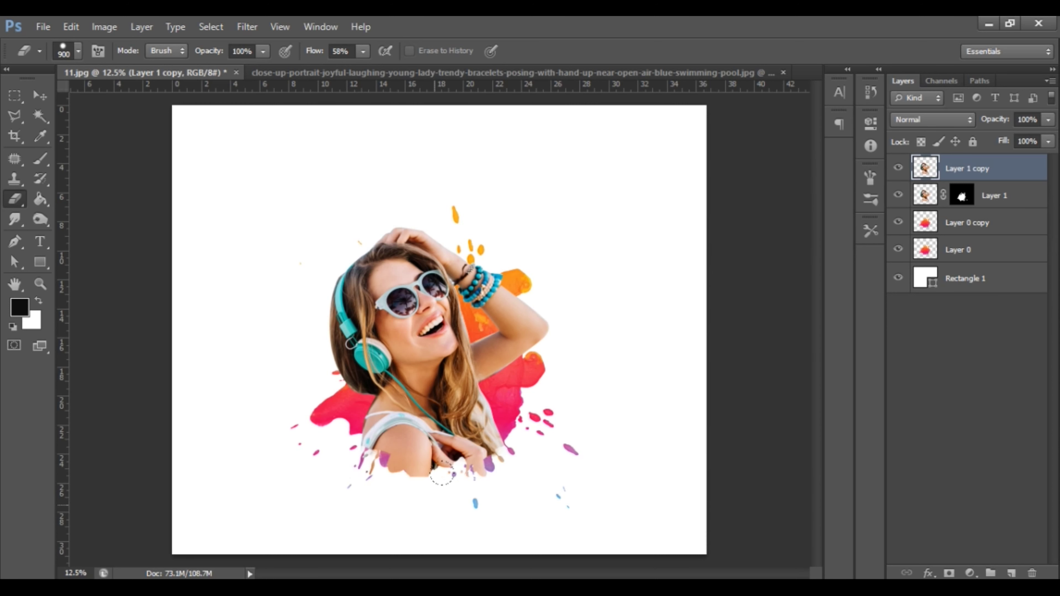
mouse_move(264, 421)
left_mouse_down()
mouse_move(430, 472)
mouse_move(538, 428)
left_mouse_up()
left_click(41, 96)
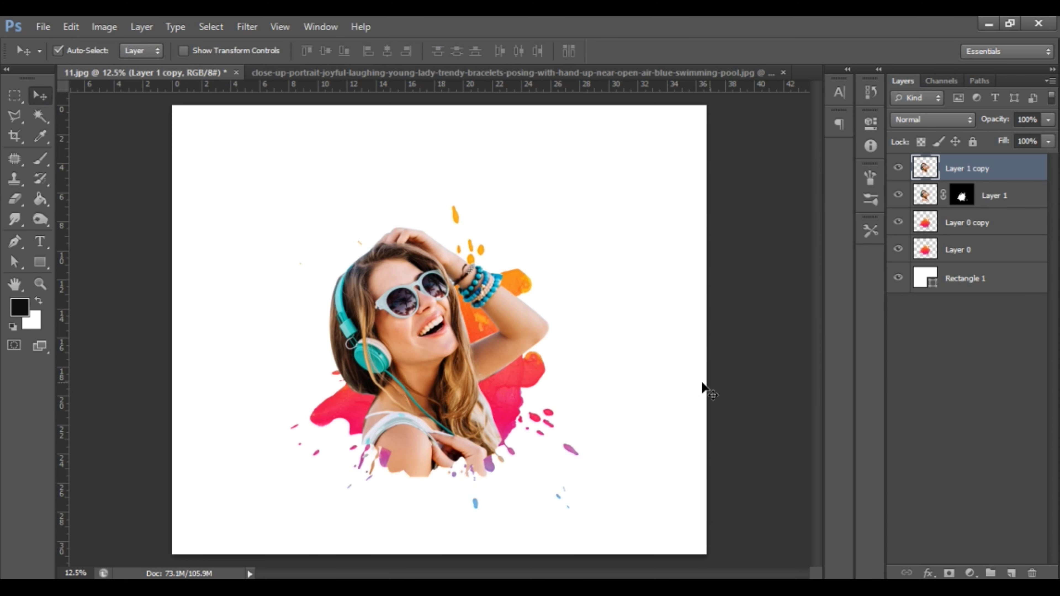
Add a Gradient Overlay to Rectangle 1 running from light grey dadada to white
left_click(985, 279)
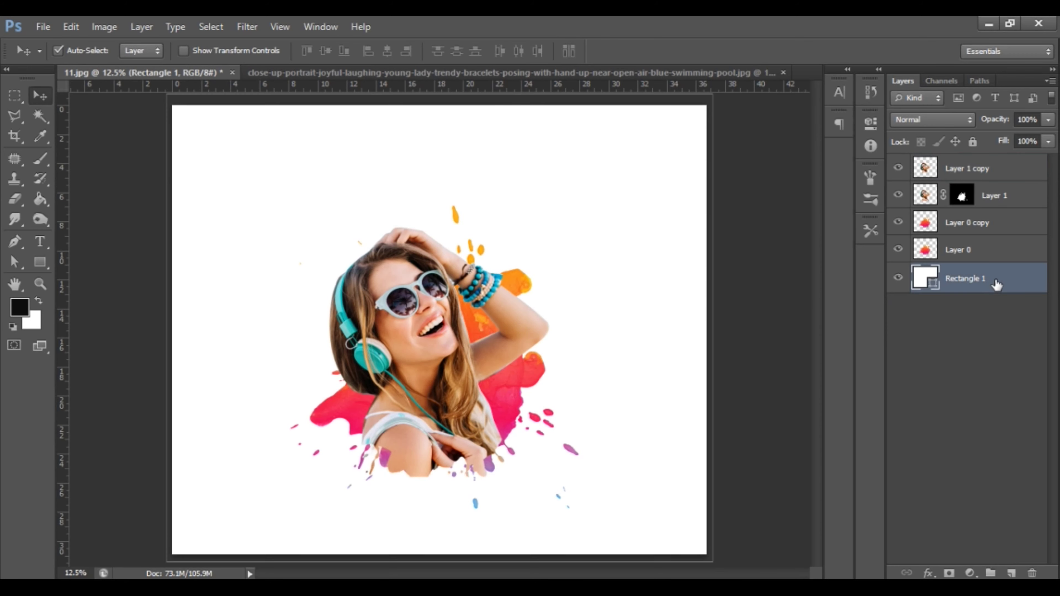
right_click(996, 279)
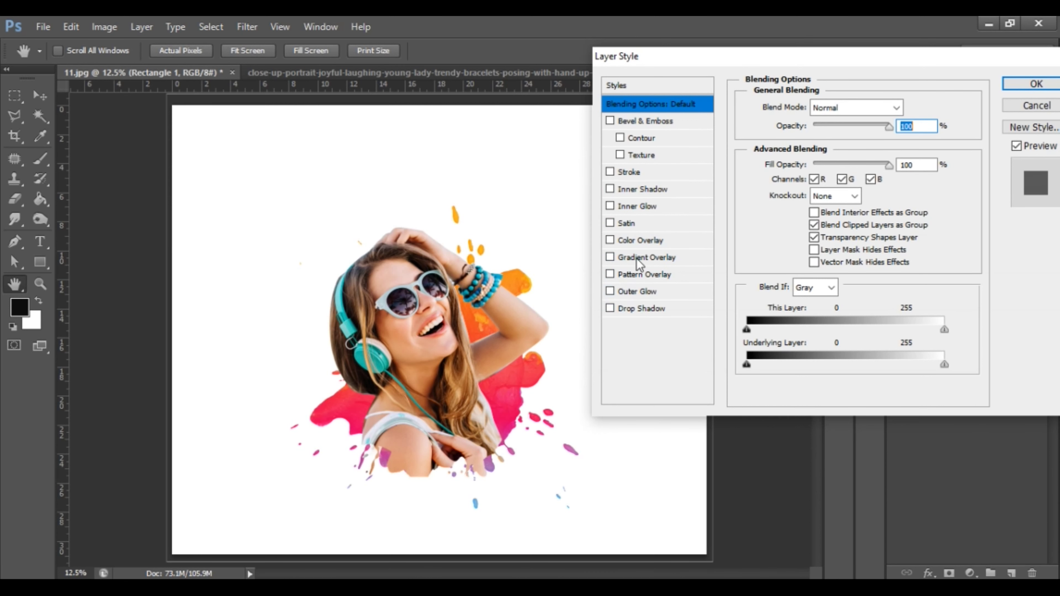
left_click(639, 258)
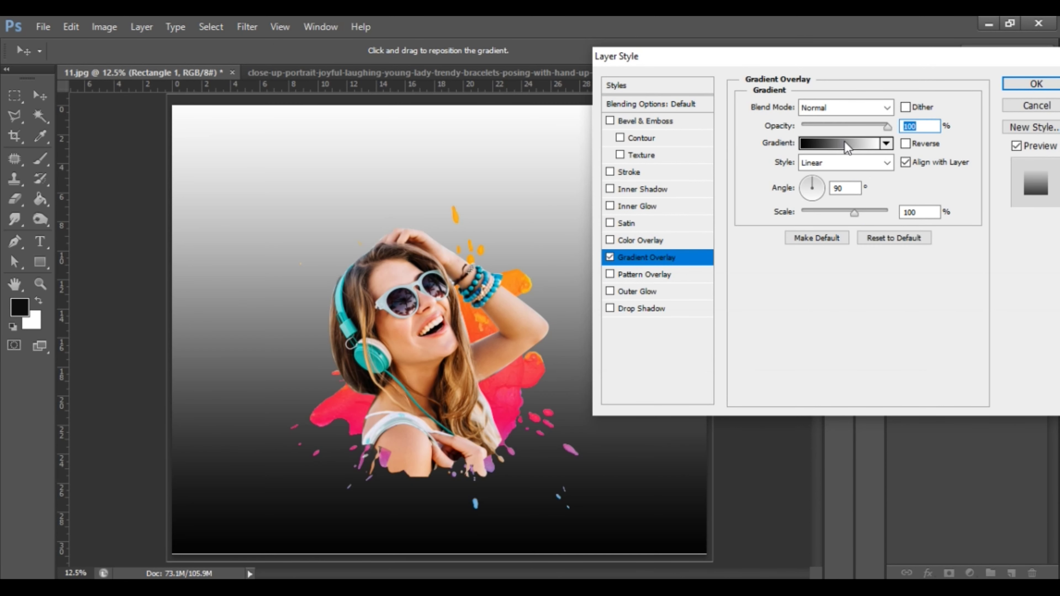
left_click(847, 146)
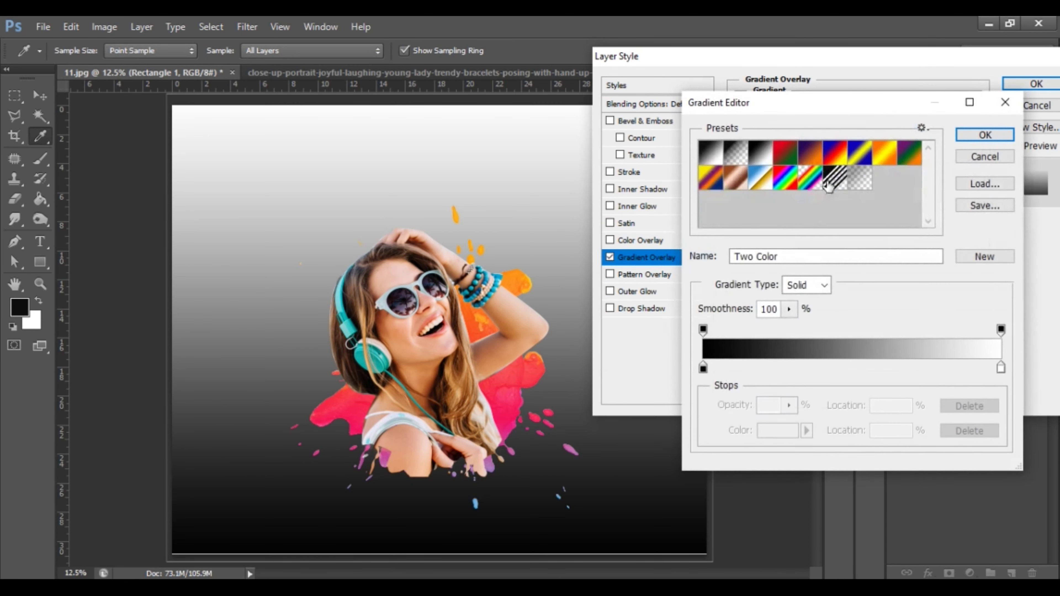
left_click(703, 370)
left_click(770, 432)
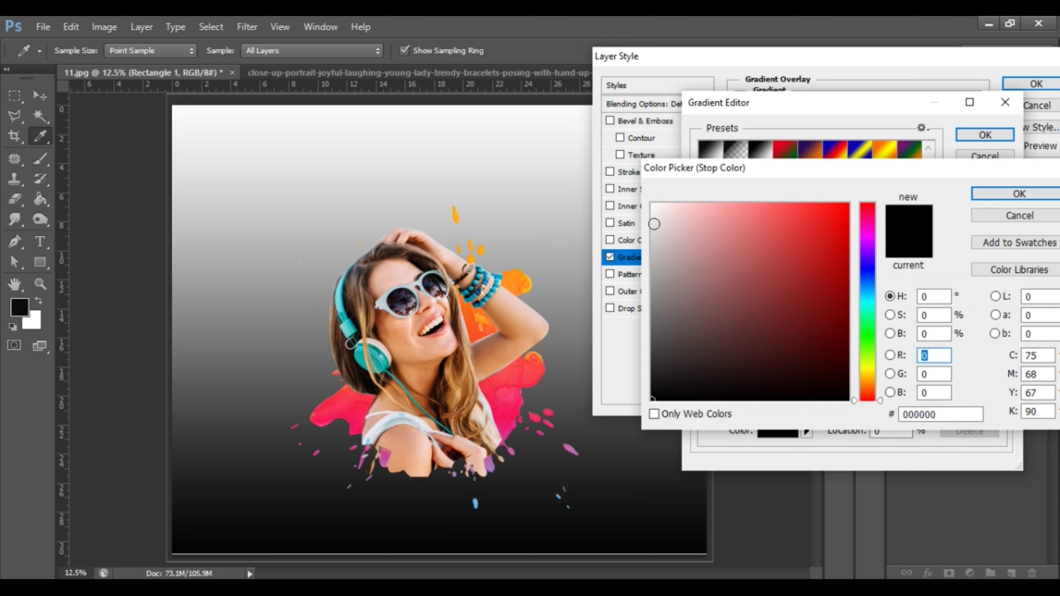
left_click(653, 229)
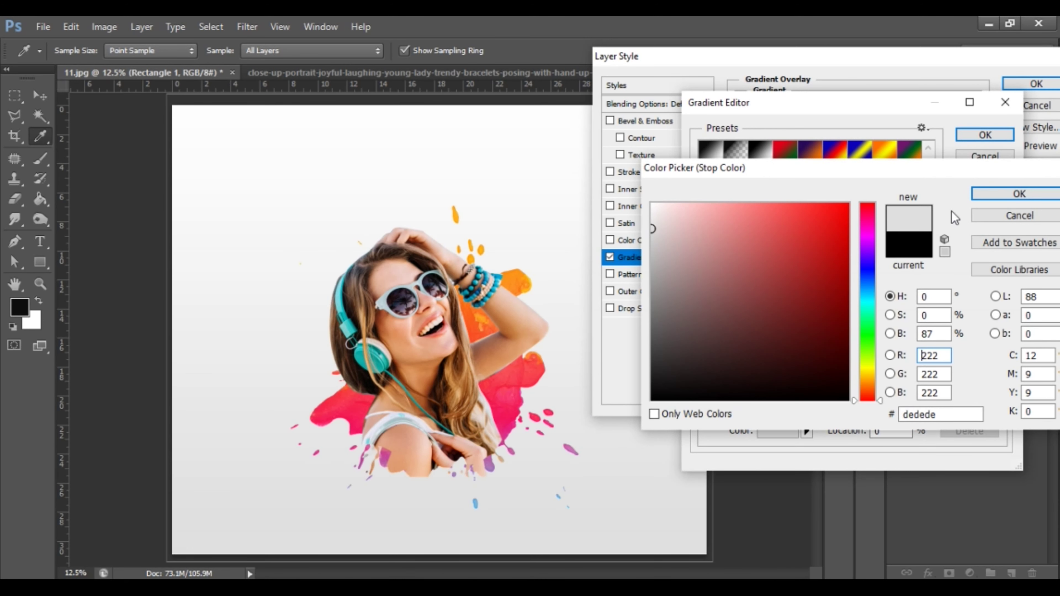
left_click_drag(656, 231, 628, 231)
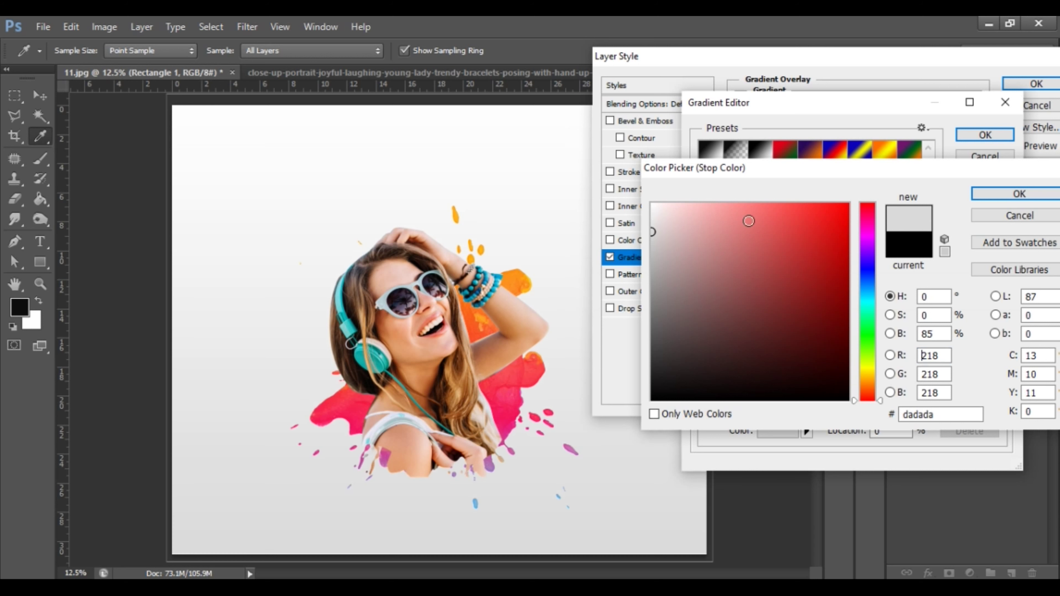
left_click(993, 196)
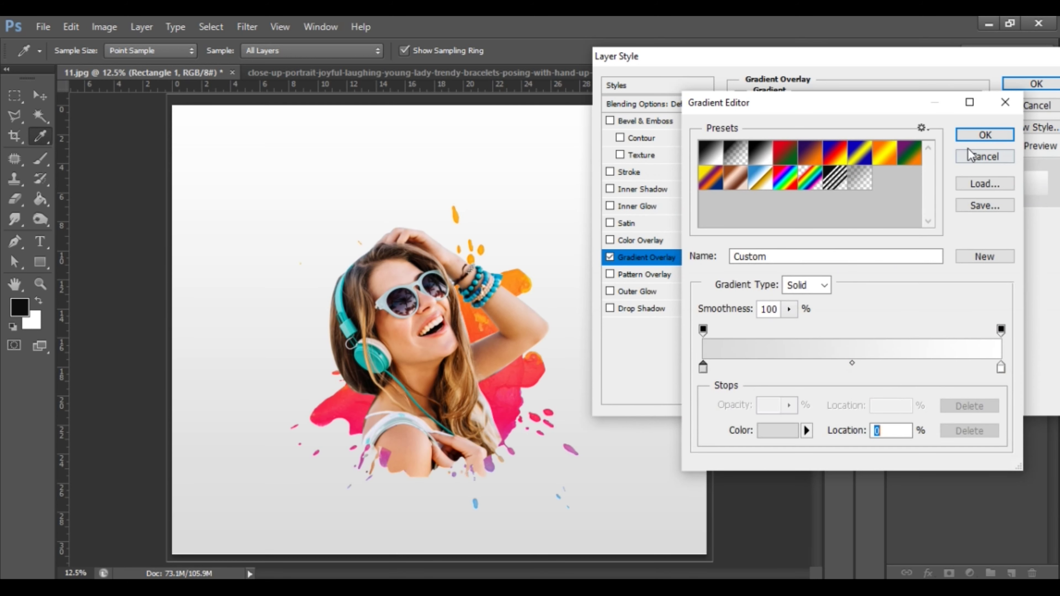
left_click(976, 137)
Set the Gradient Overlay style to Radial and apply the layer style to Rectangle 1
left_click(885, 145)
left_click(886, 146)
left_click(884, 166)
left_click(839, 189)
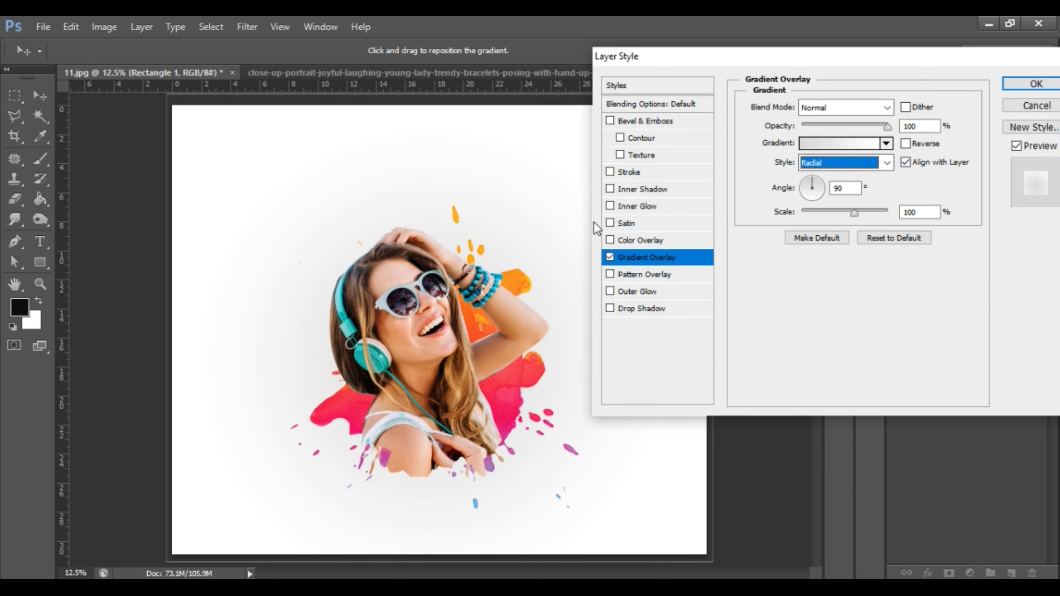
left_click(1037, 87)
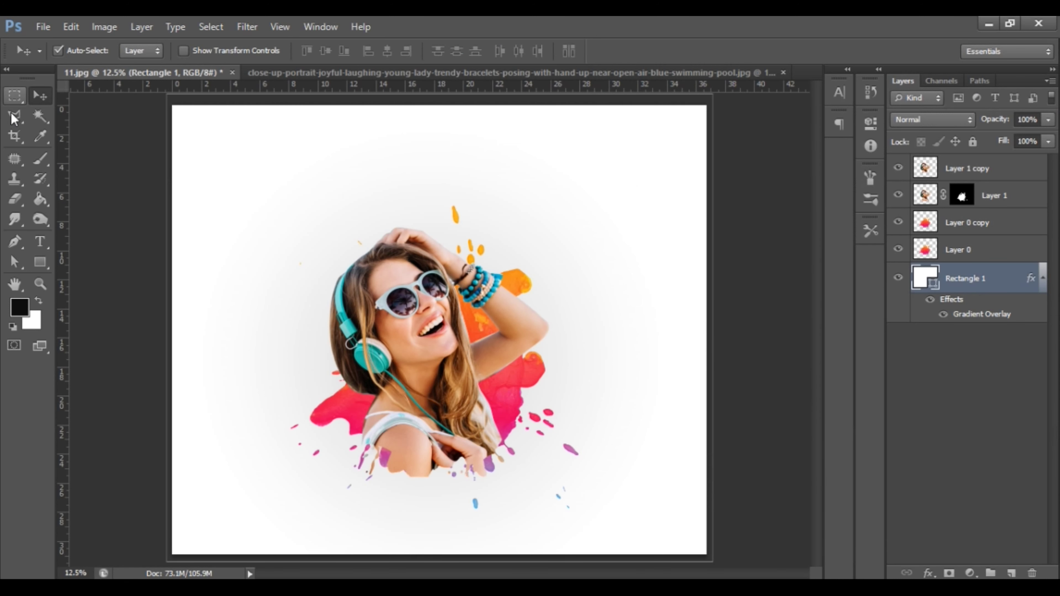
Crop the canvas on all sides to frame the woman and the paint splash more closely
left_click(15, 136)
left_click_drag(180, 109, 217, 164)
left_click_drag(675, 528, 626, 504)
left_click(39, 97)
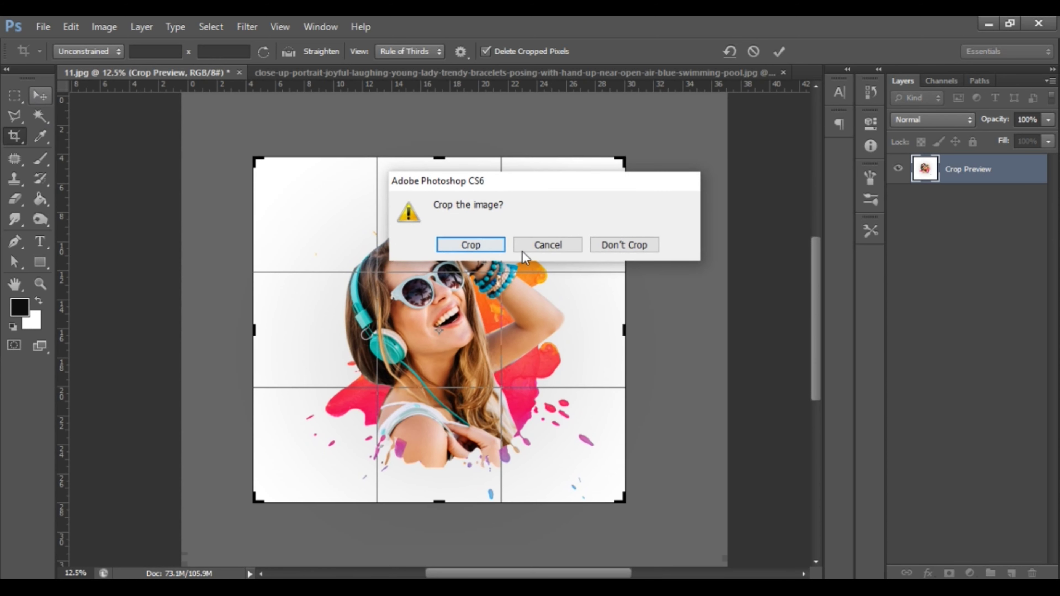
left_click(485, 250)
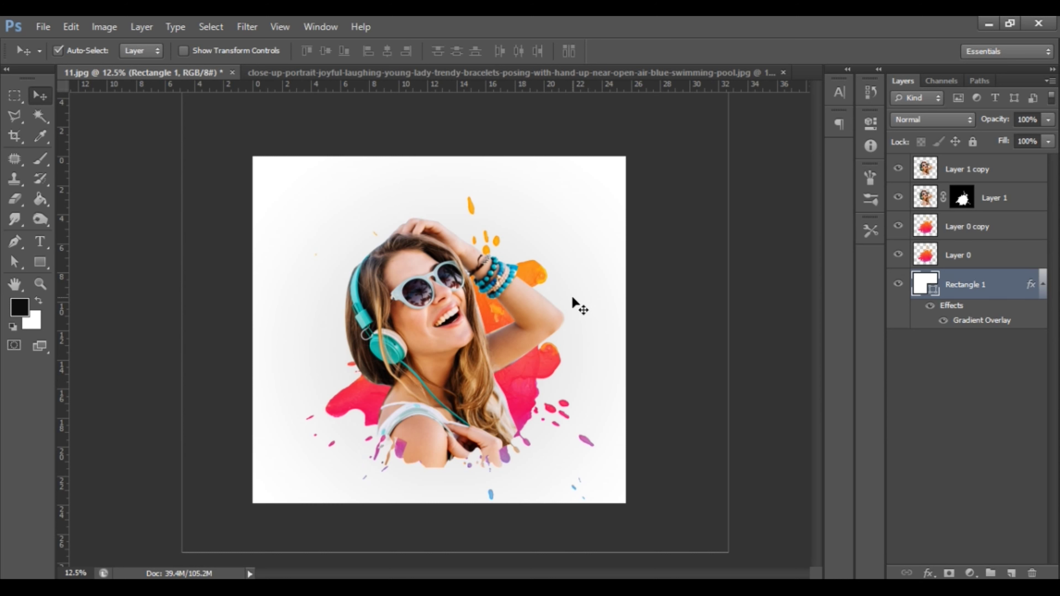
Save the finished splash portrait as image-pink.jpg
key("ctrl+minus")
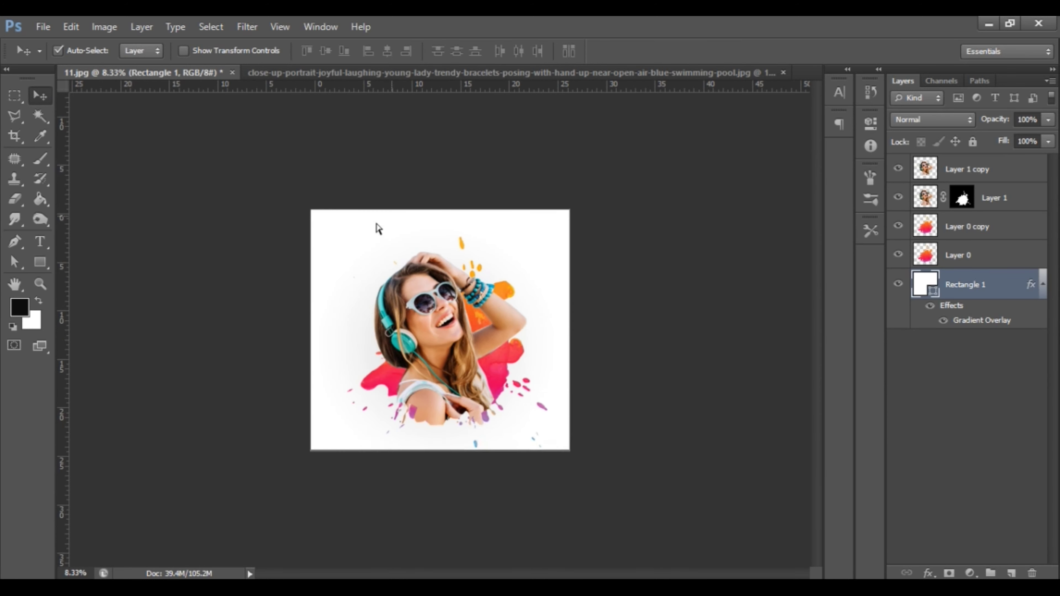
key("ctrl+plus")
key("ctrl+plus")
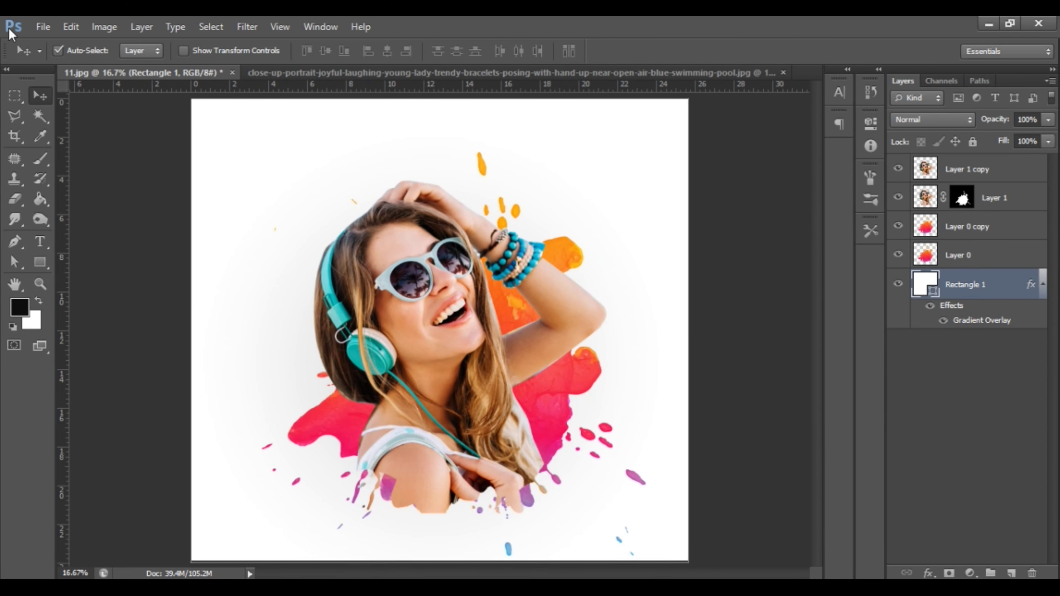
left_click(42, 26)
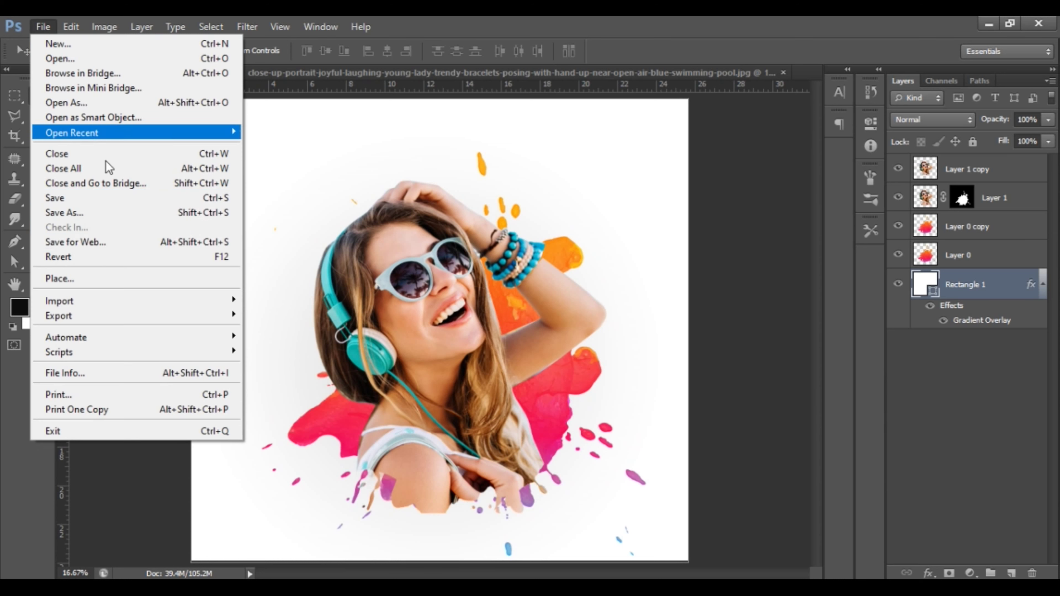
left_click(97, 214)
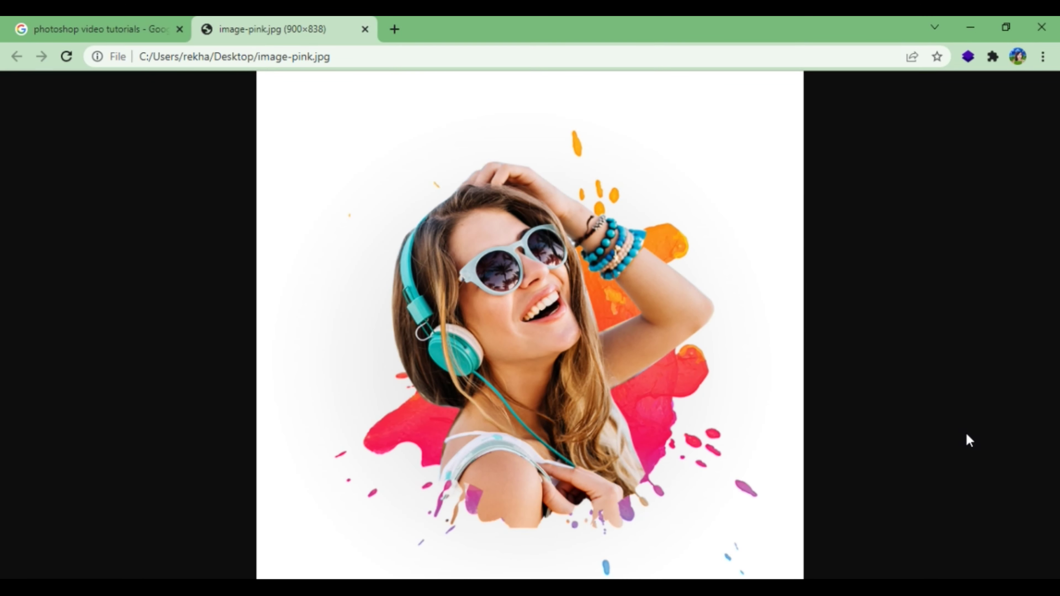